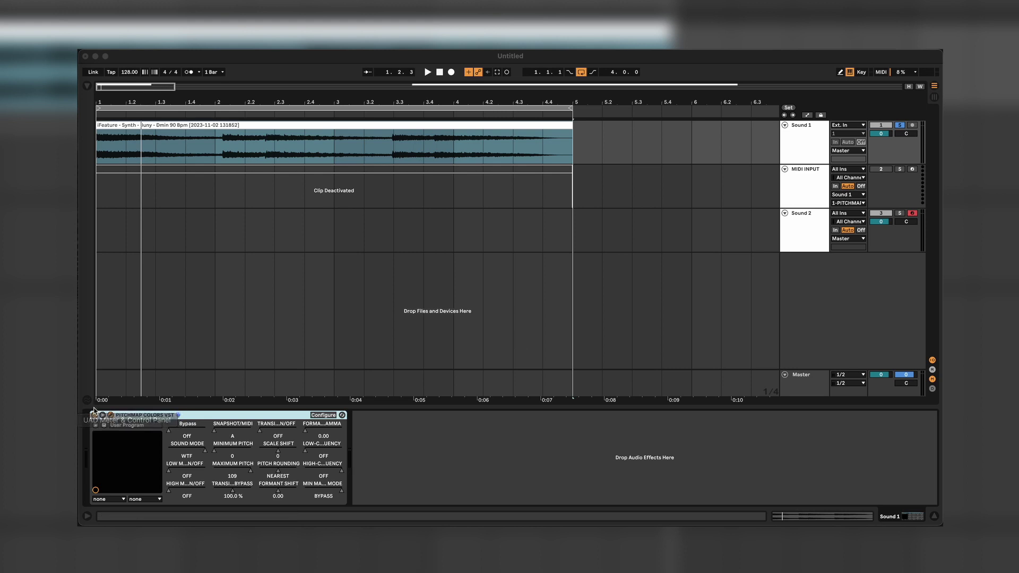
Open the PITCHMAP COLORS window for the Sound 1 track, play the synth clip, and select the whole clip.
left_click(110, 415)
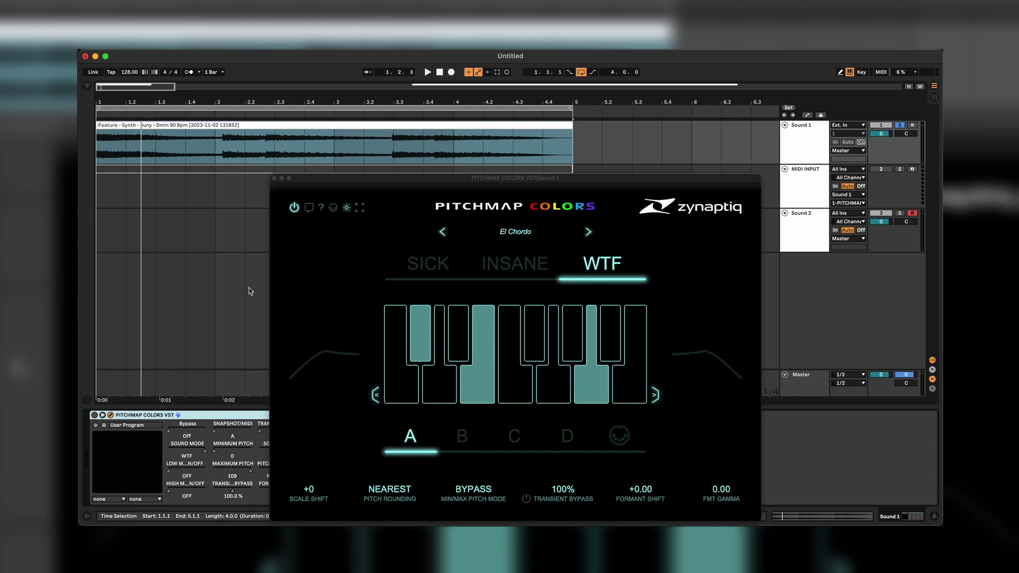
left_click(308, 125)
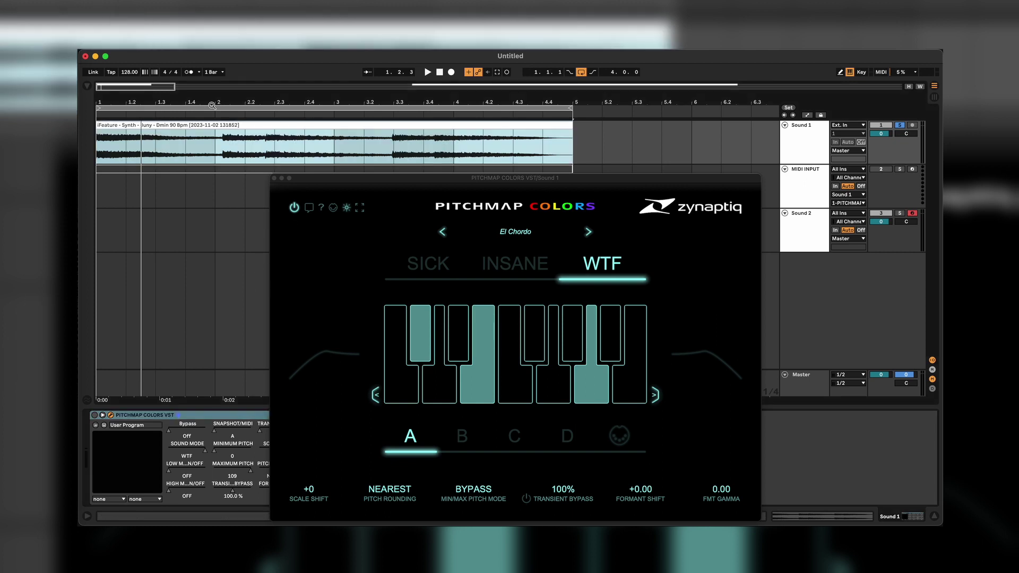
left_click_drag(128, 102, 137, 124)
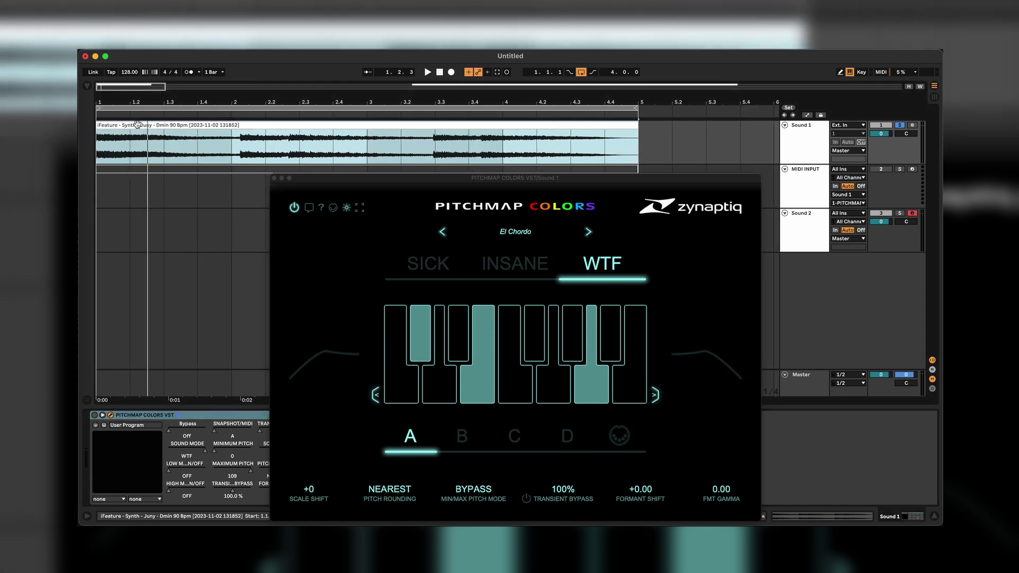
key("space")
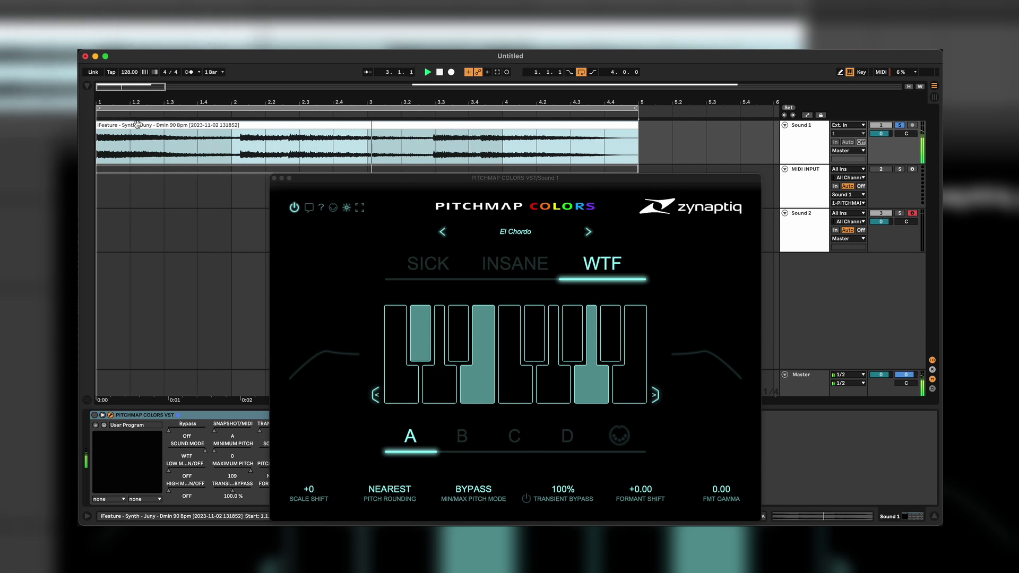
left_click(436, 142)
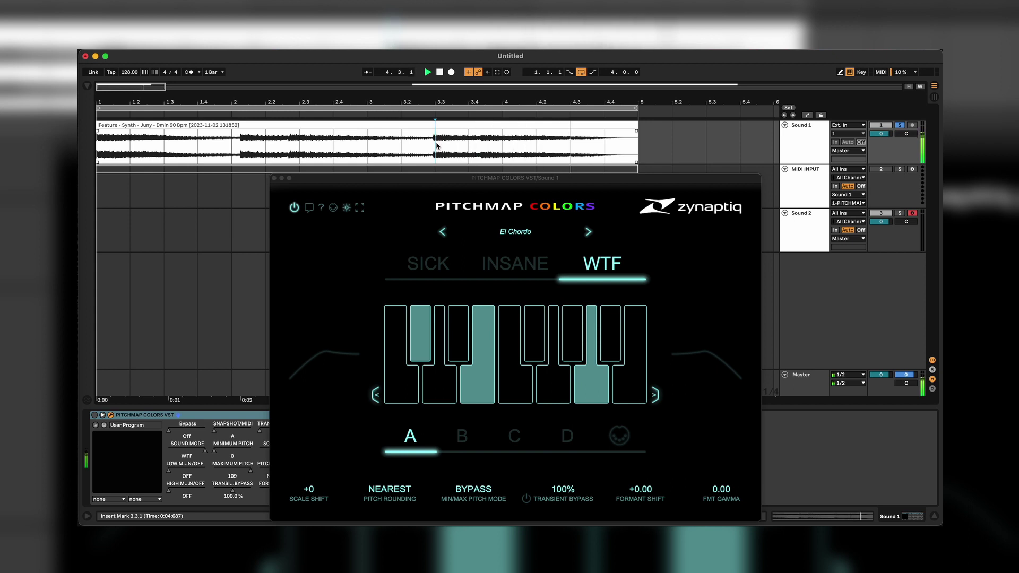
left_click(170, 125)
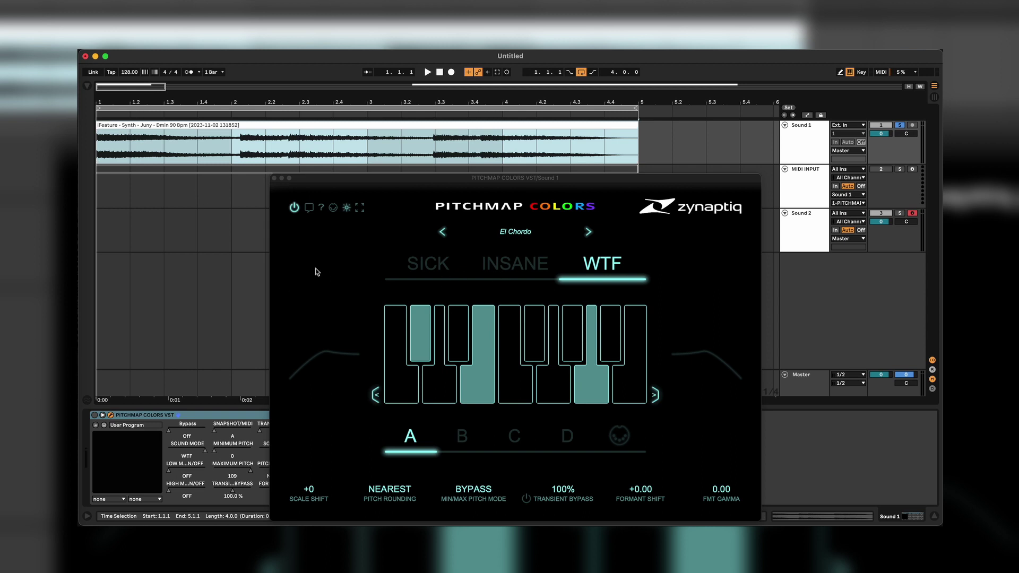
Set PITCHMAP COLORS to SICK mode, enable the device on Sound 1, and play the synth clip through it.
left_click(403, 269)
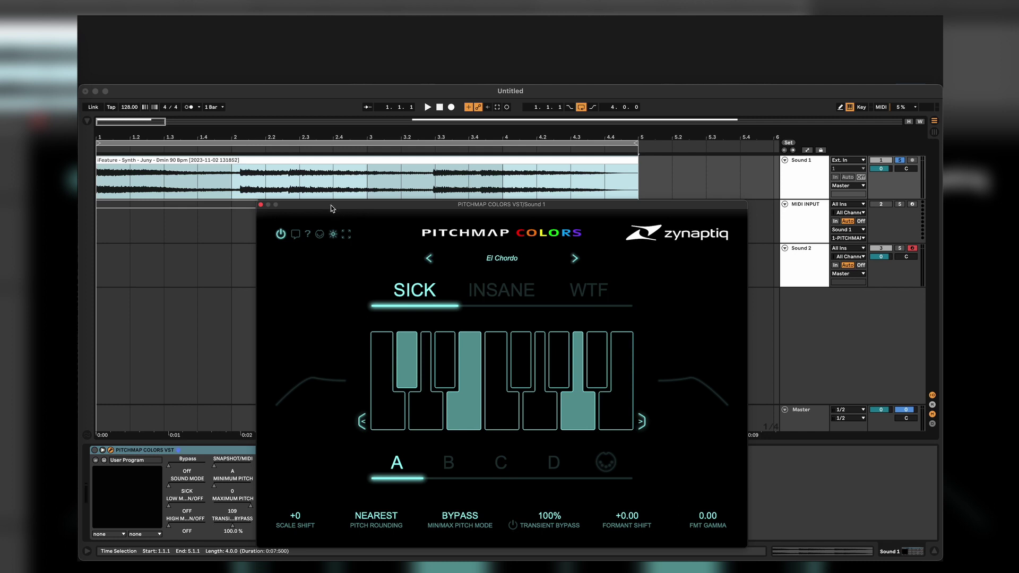
left_click_drag(330, 205, 310, 197)
key("space")
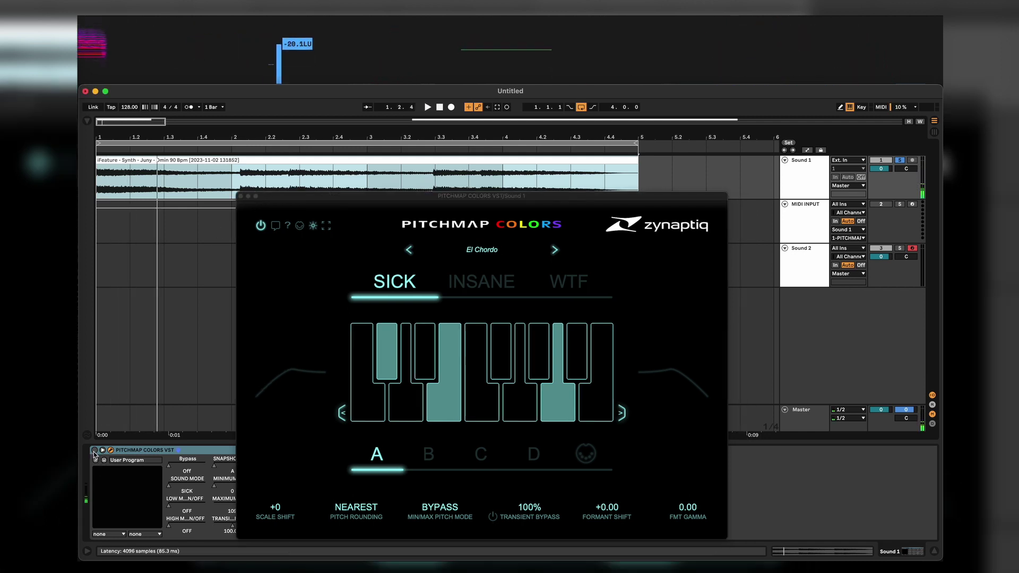
left_click(95, 450)
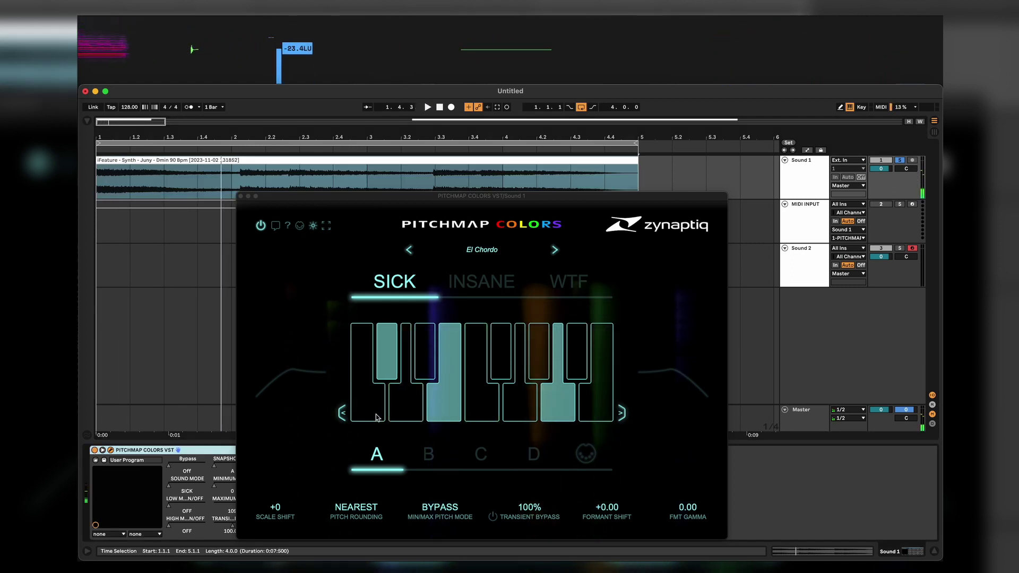
left_click(171, 159)
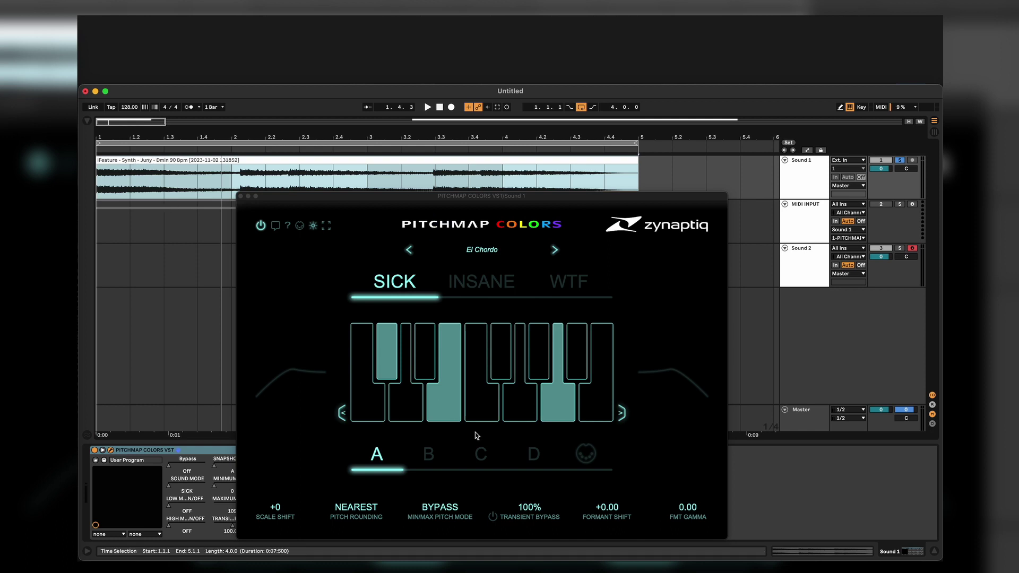
key("space")
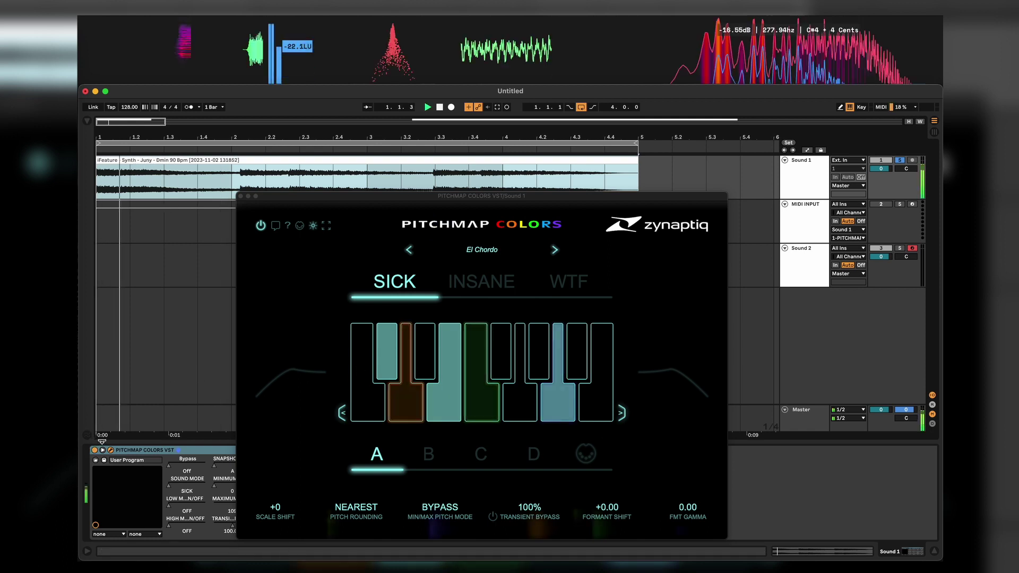
key("space")
Clear the highlighted notes on the plugin keyboard, reselect C#, E and A, and play the clip.
mouse_move(389, 362)
left_mouse_down()
mouse_move(441, 398)
mouse_move(588, 407)
left_mouse_up()
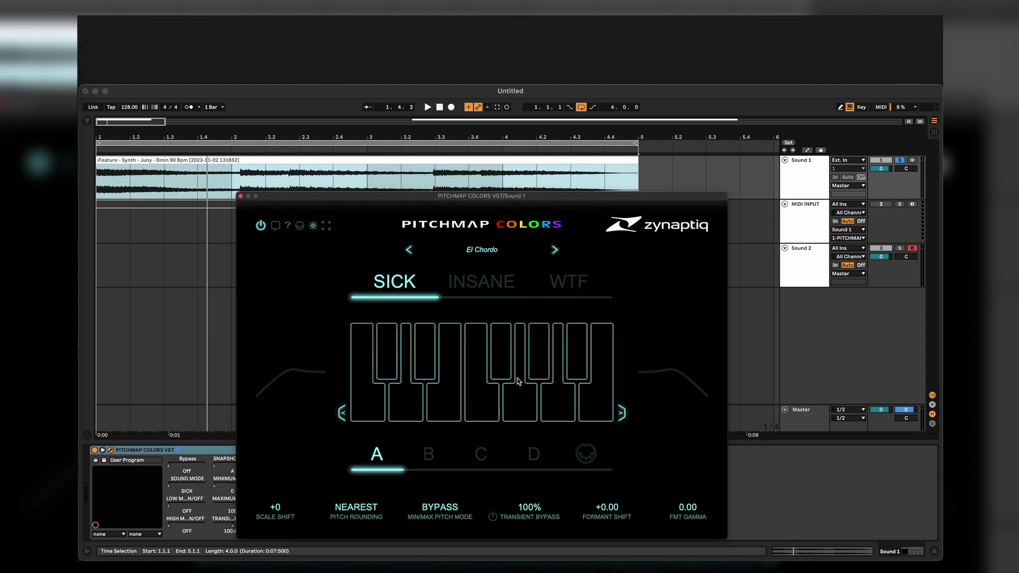
left_click(441, 396)
left_click(552, 401)
key("space")
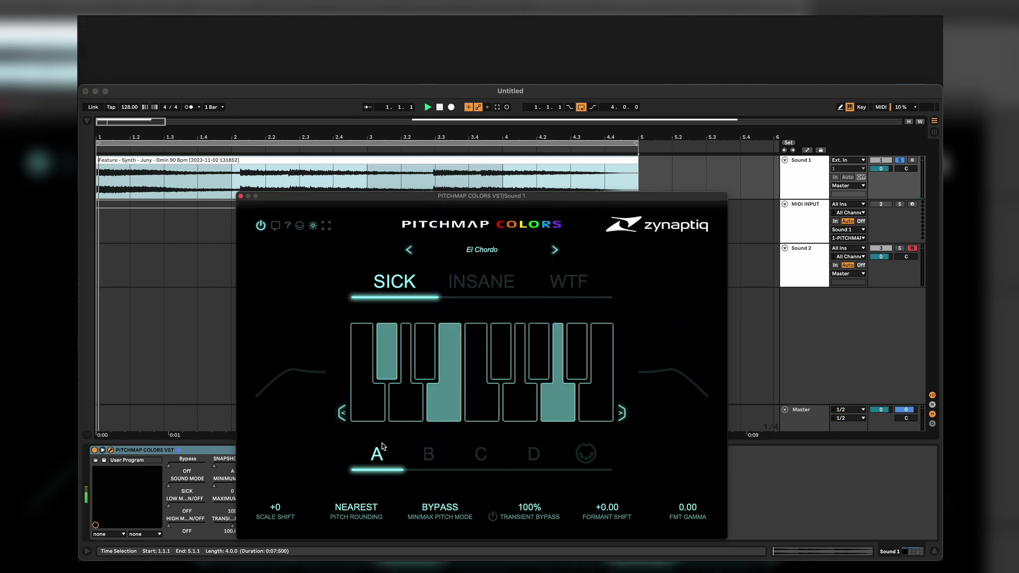
left_click(387, 367)
key("space")
Select the notes C#, E and A on the snapshot A keyboard while the clip plays, and stop playback.
key("space")
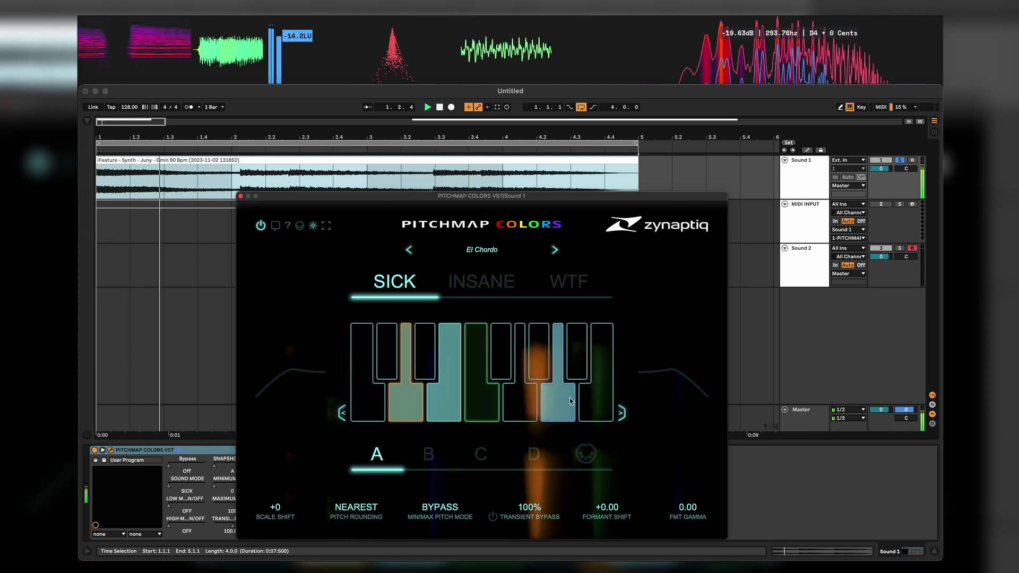
key("space")
key("space")
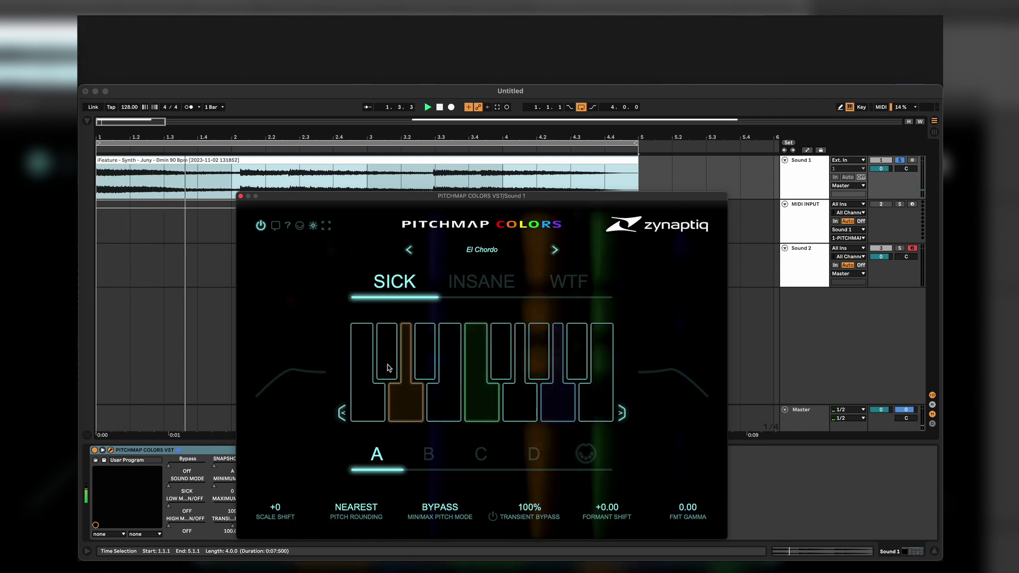
left_click(389, 364)
left_click(442, 392)
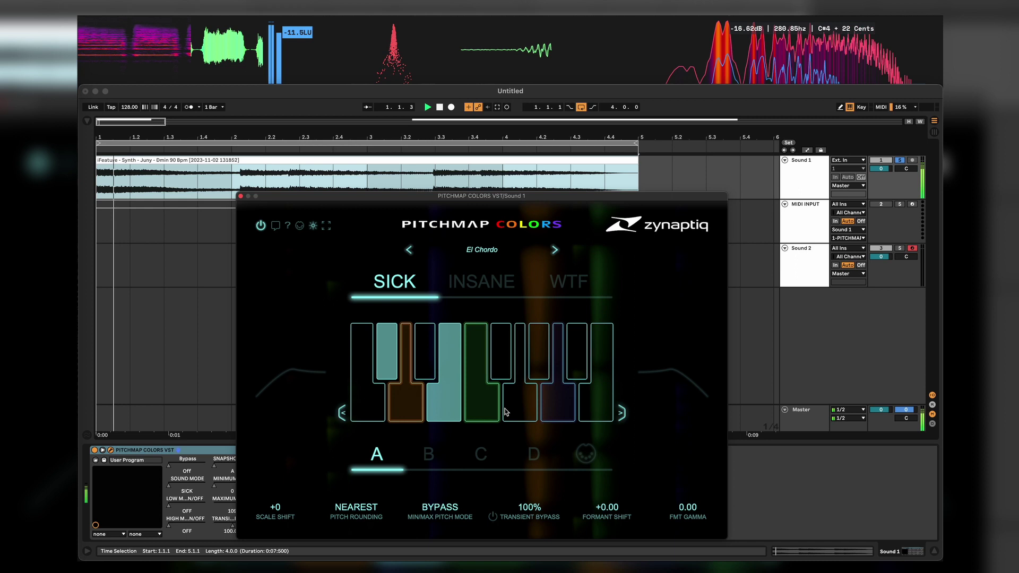
left_click(547, 401)
key("space")
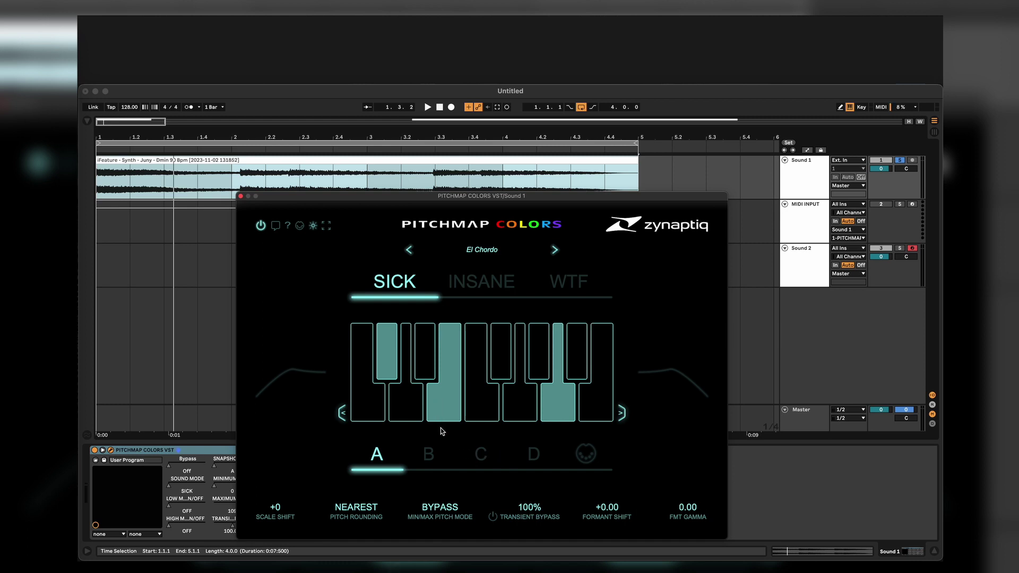
Play the clip while switching between snapshots A and B to compare their note sets.
left_click(430, 455)
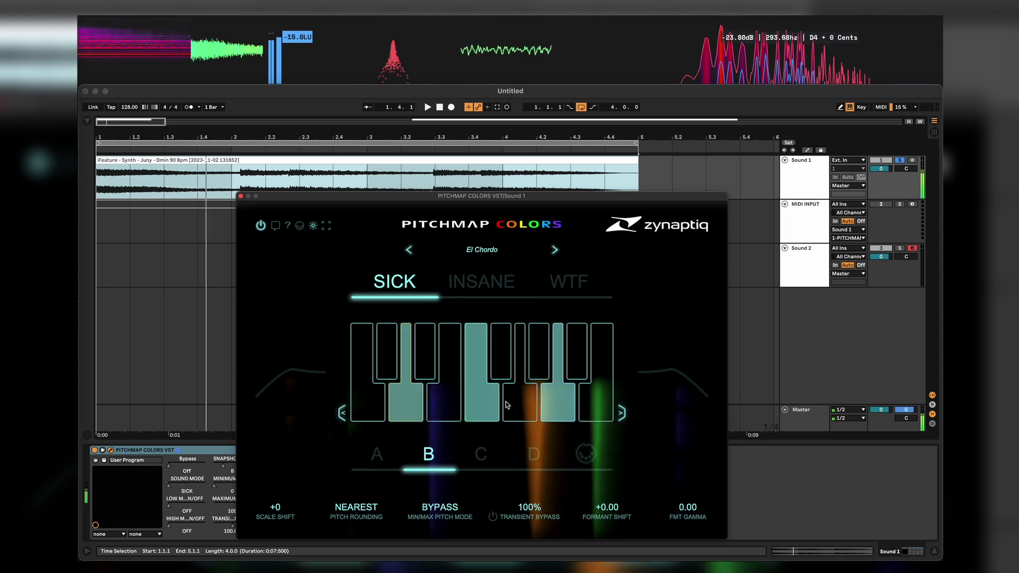
key("space")
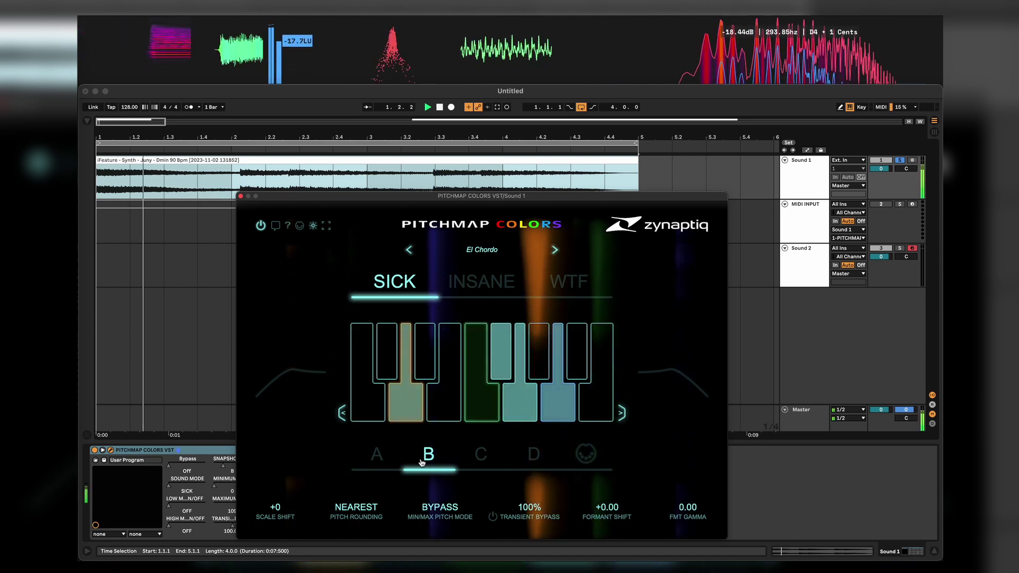
left_click(378, 455)
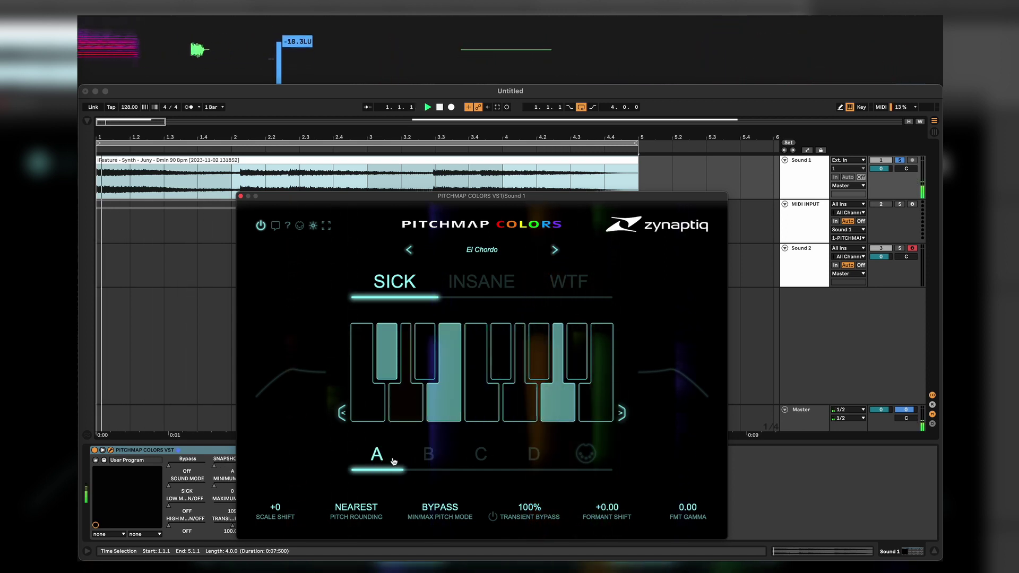
left_click(426, 460)
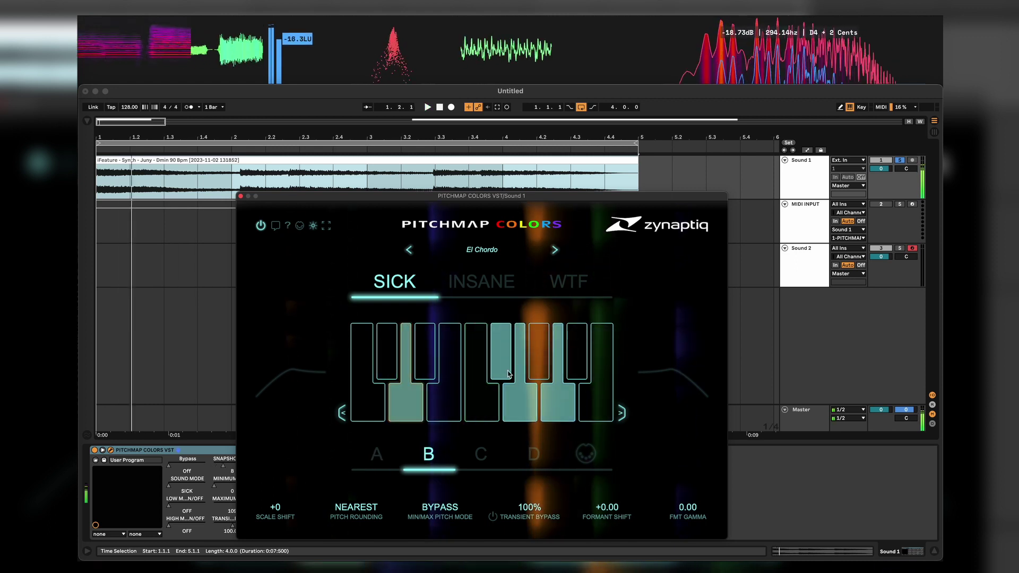
In snapshot B, turn off F# and G and turn on F, and return to snapshot A.
left_click(508, 368)
left_click(490, 398)
left_click(511, 398)
left_click(377, 454)
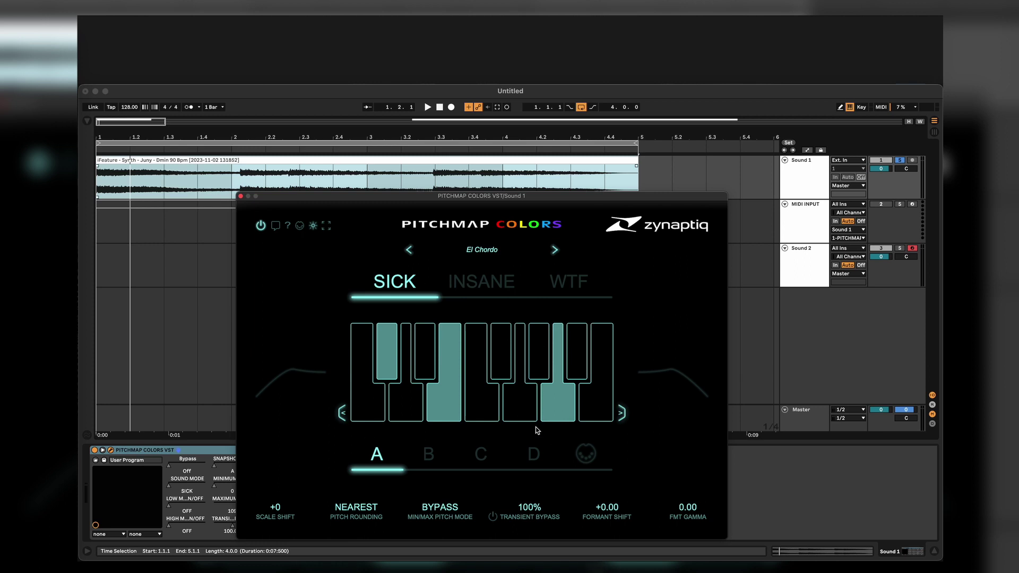
Play the clip in INSANE mode, then set the sound mode to WTF and play it again.
left_click(488, 303)
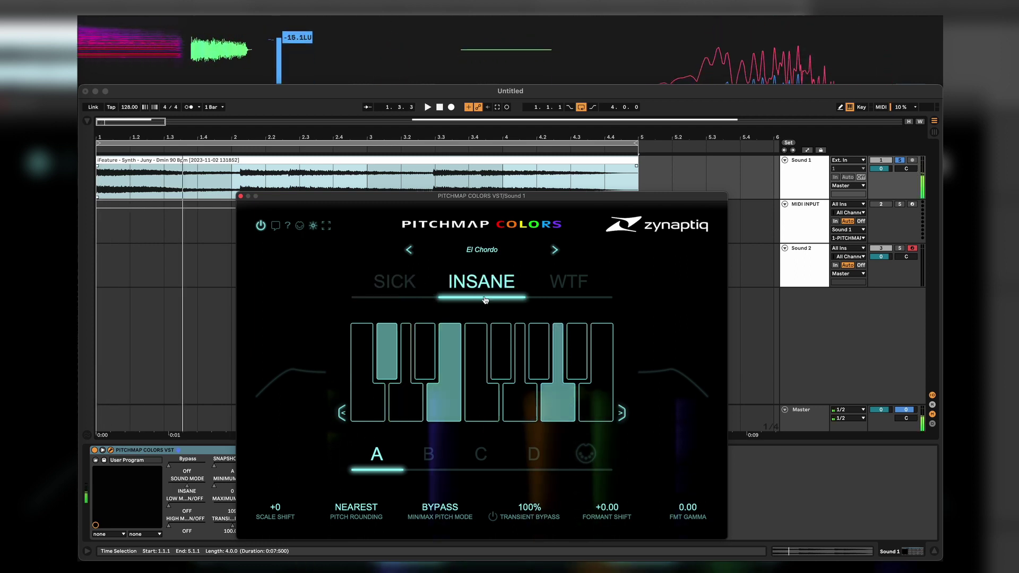
key("space")
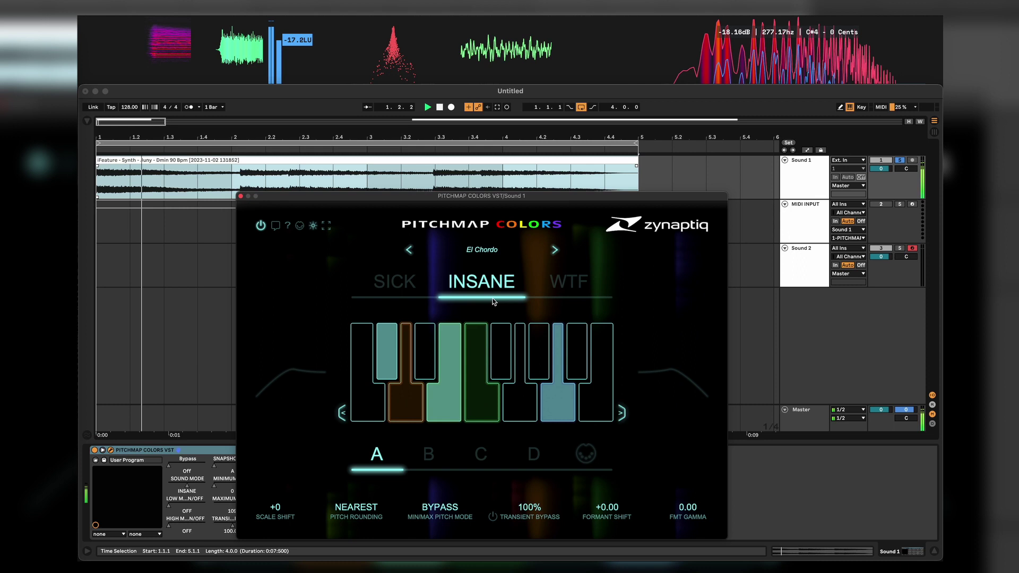
key("space")
left_click(557, 282)
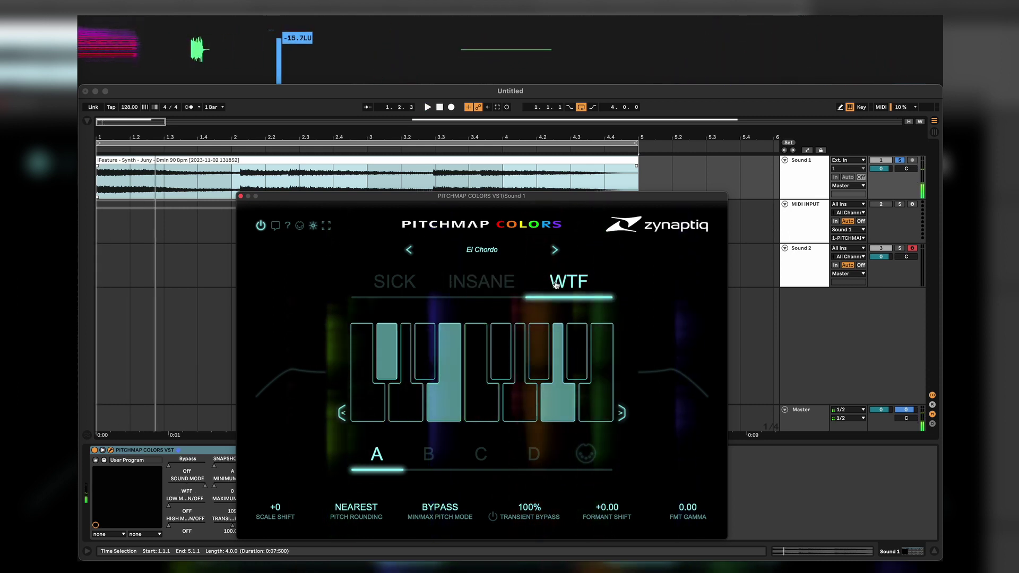
key("space")
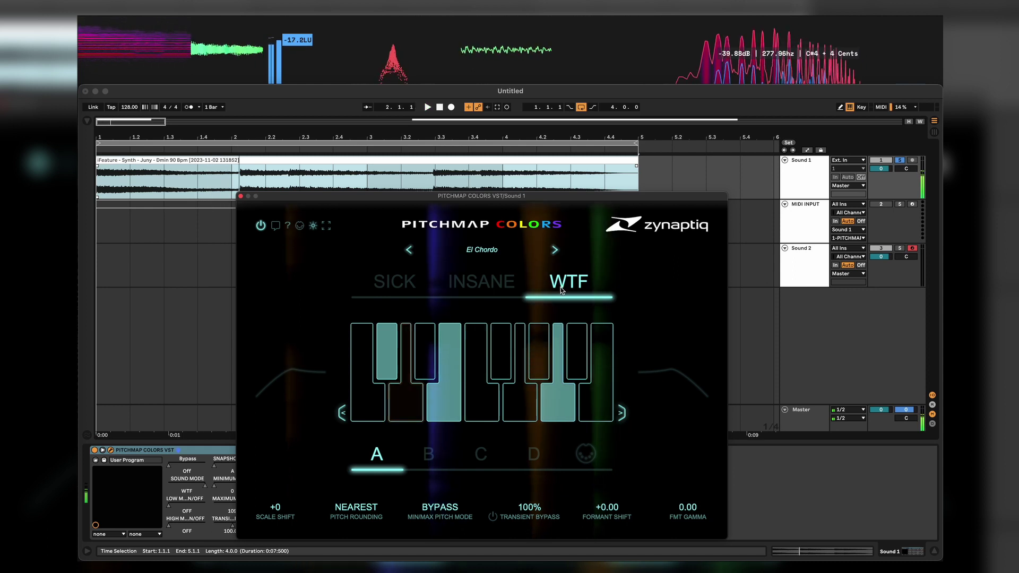
key("space")
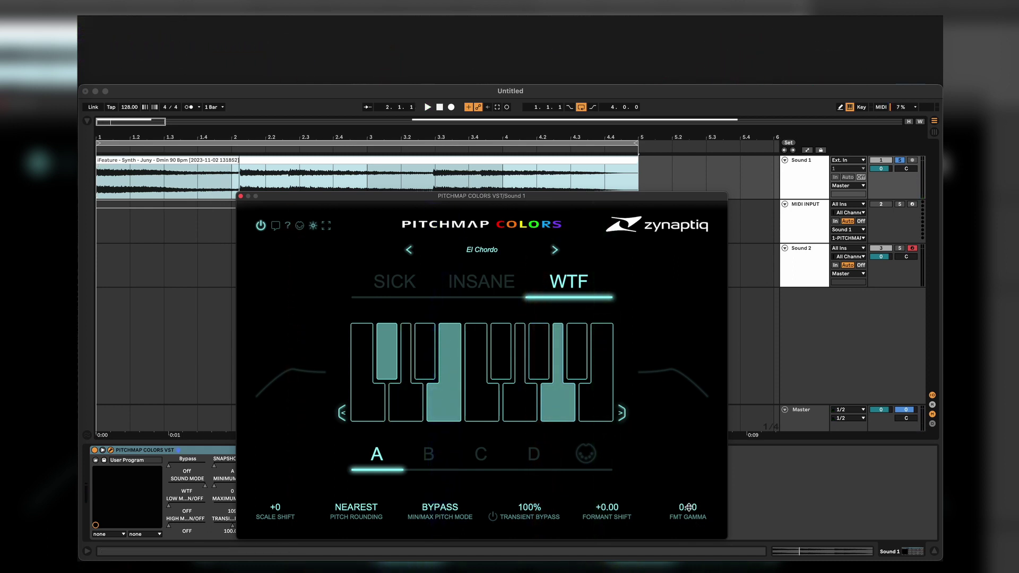
Raise FMT Gamma to 1.00 during playback, reset it to 0.00, and play the clip again for comparison.
key("space")
left_click_drag(688, 507, 718, 369)
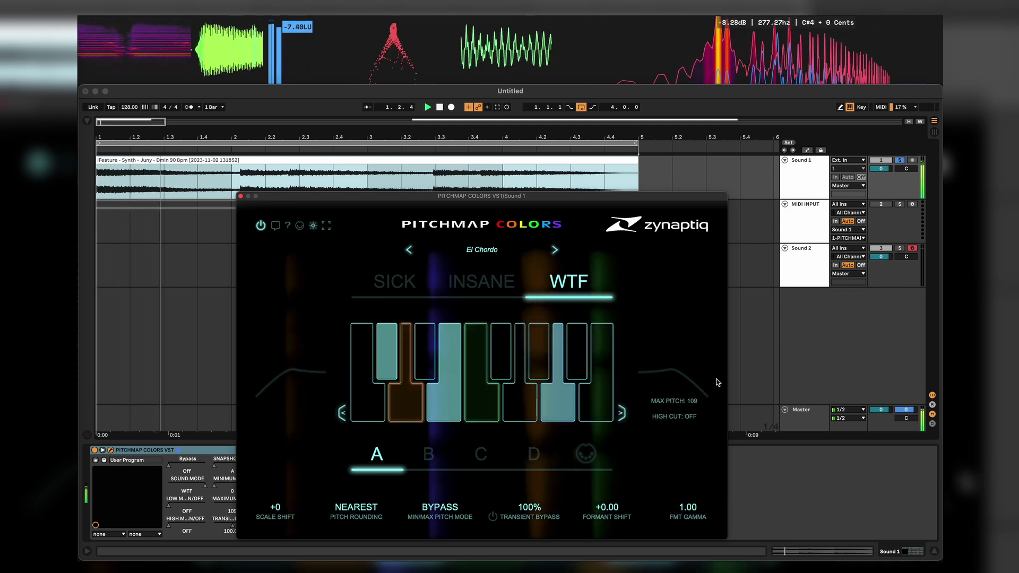
key("space")
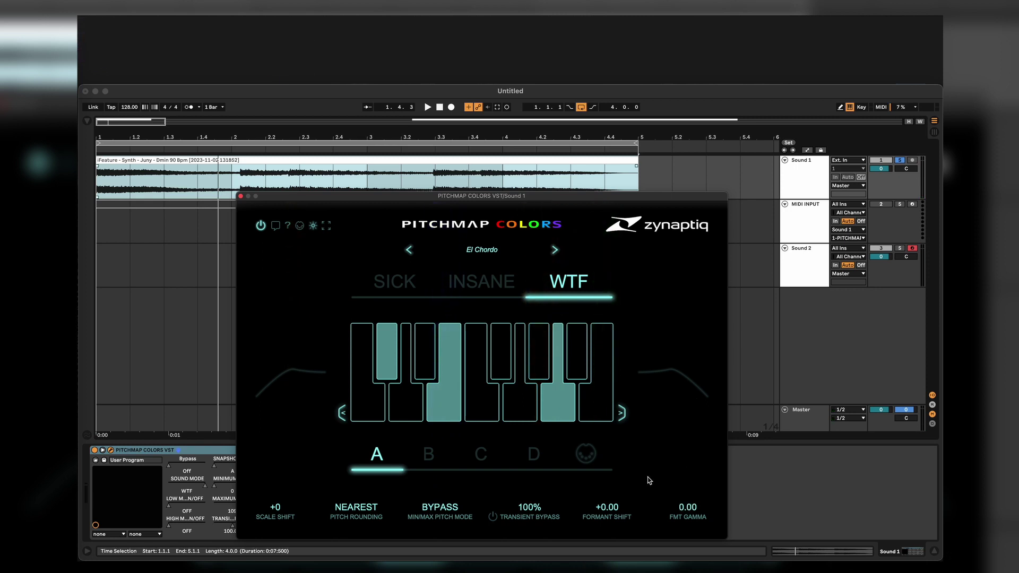
key("space")
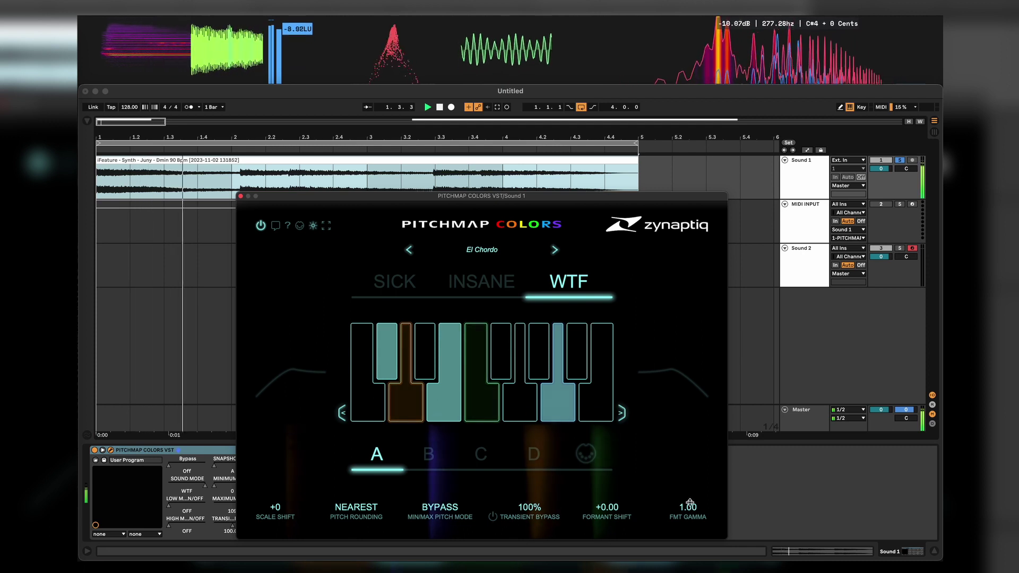
left_click_drag(683, 509, 685, 536)
key("space")
Raise Formant Shift to +12.00 to hear its effect on the clip, and reset it to +0.00.
key("space")
key("space")
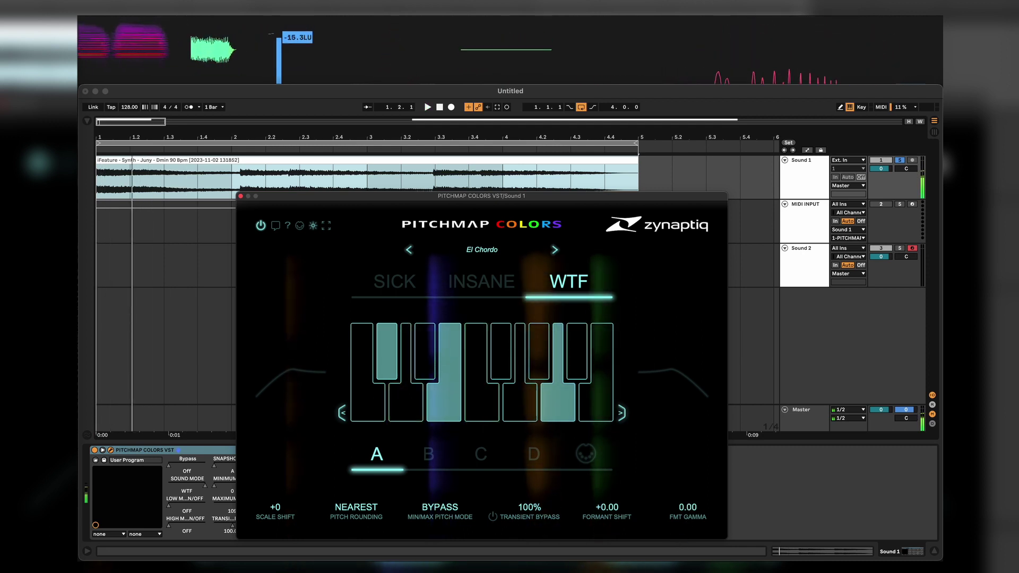
key("space")
left_click_drag(613, 503, 653, 348)
key("space")
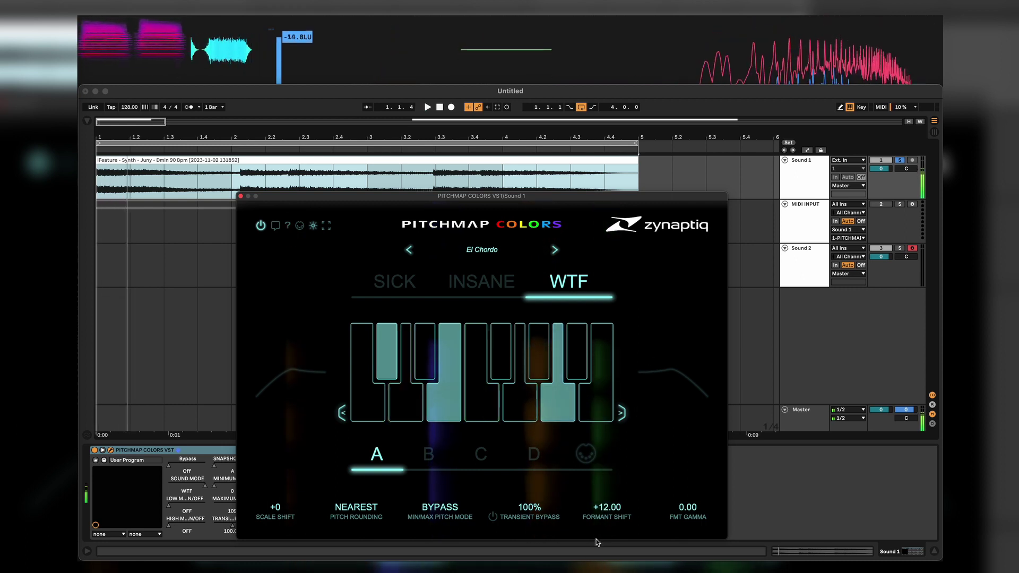
left_click_drag(609, 510, 650, 264)
key("space")
key("space")
double_click(613, 508)
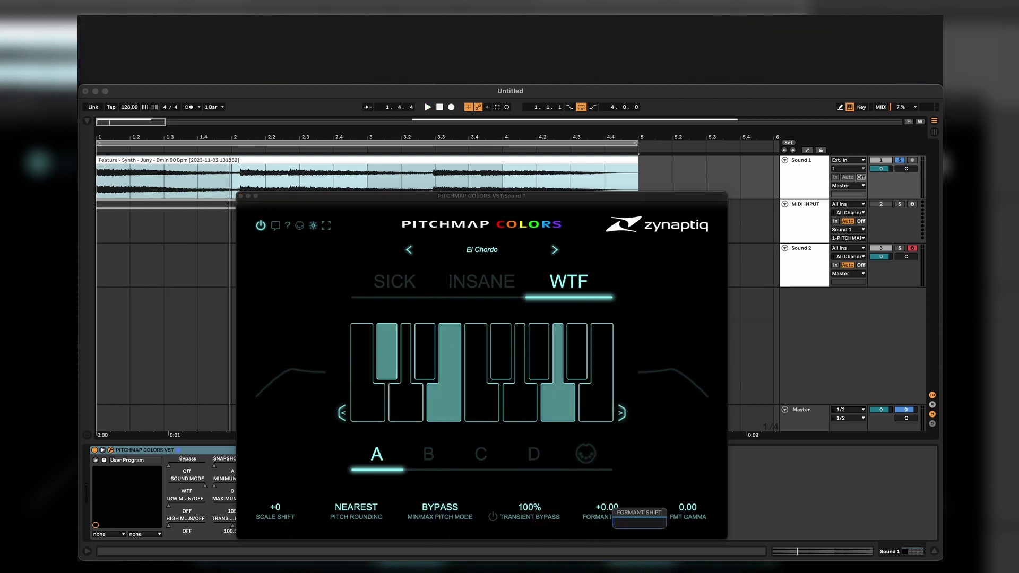
key("Return")
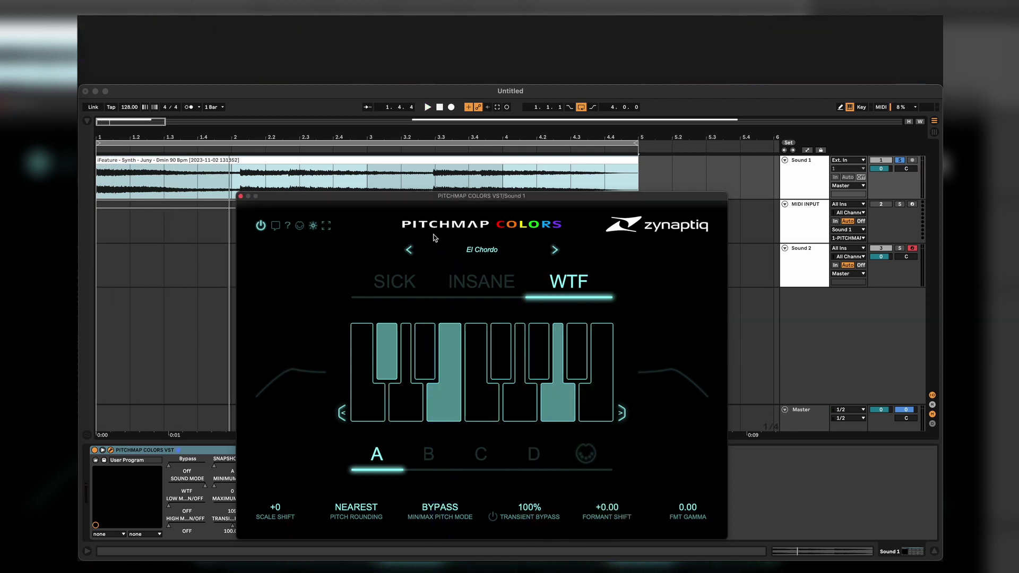
Open the options of the El Chordo preset to look at the factory presets and the load and save commands.
left_click(479, 251)
mouse_move(510, 253)
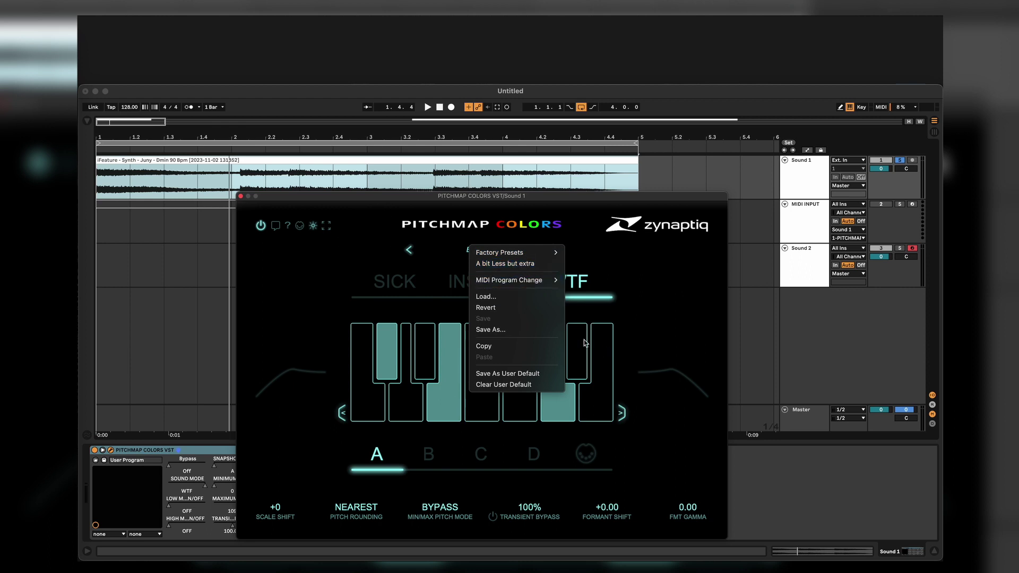
left_click(525, 329)
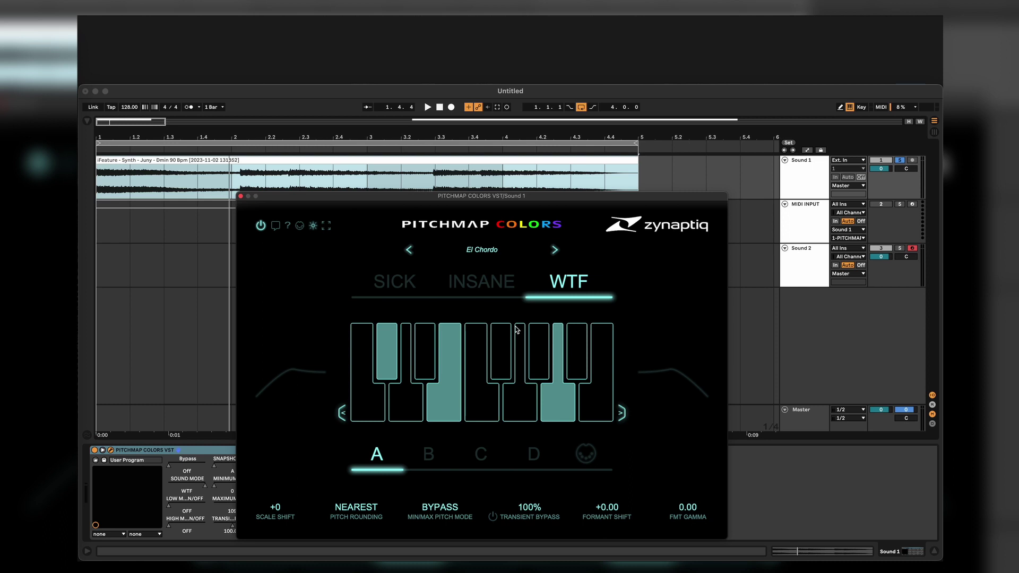
key("Return")
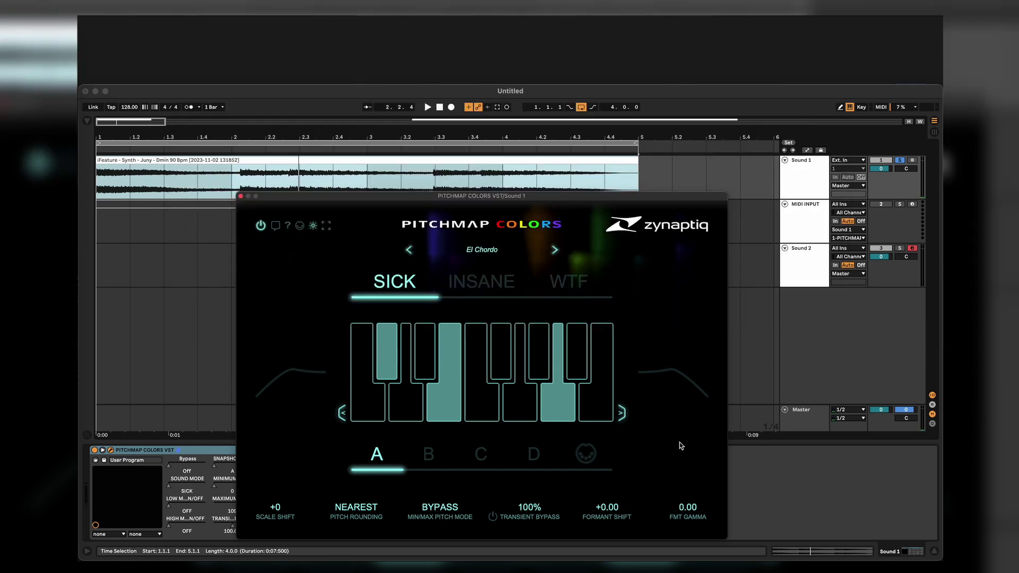
Switch PITCHMAP COLORS from snapshot A to MIDI note control and move its window down to uncover the MIDI INPUT track.
left_click(587, 456)
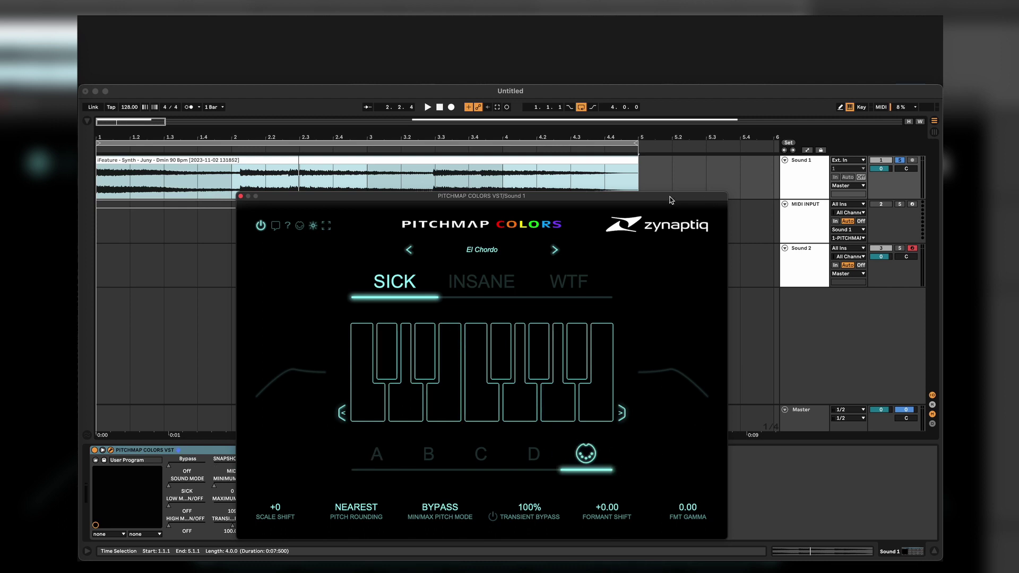
left_click_drag(670, 200, 663, 250)
left_click(610, 212)
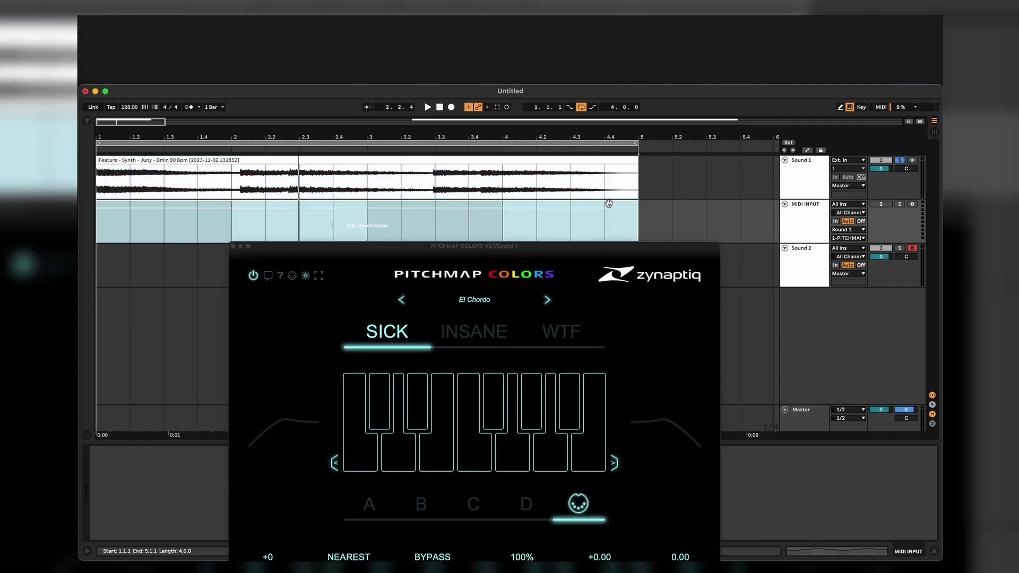
Activate the MIDI INPUT track, route its output to Sound 1, and select its chord clip.
left_click(799, 216)
left_click(853, 231)
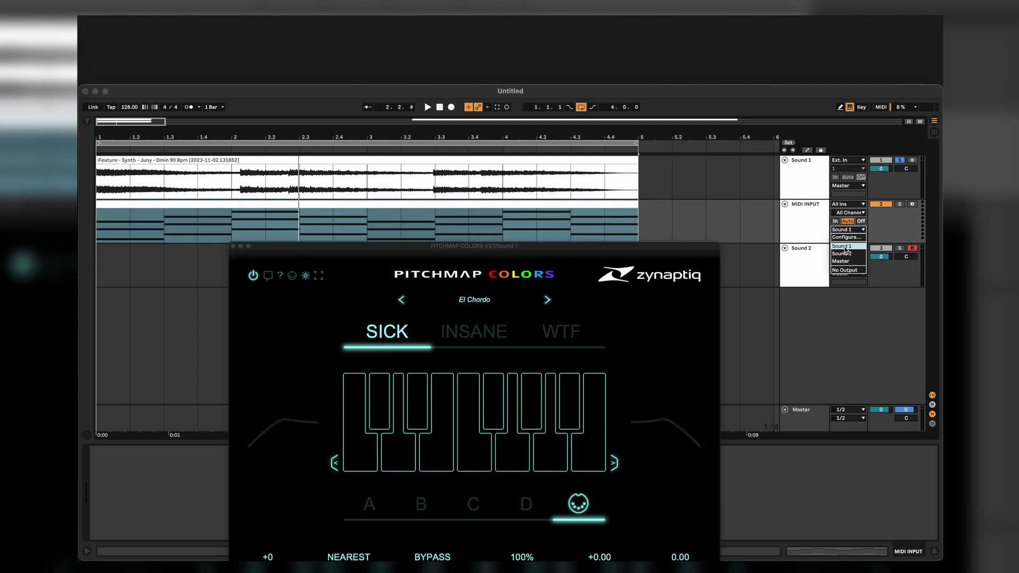
left_click(844, 246)
left_click(817, 189)
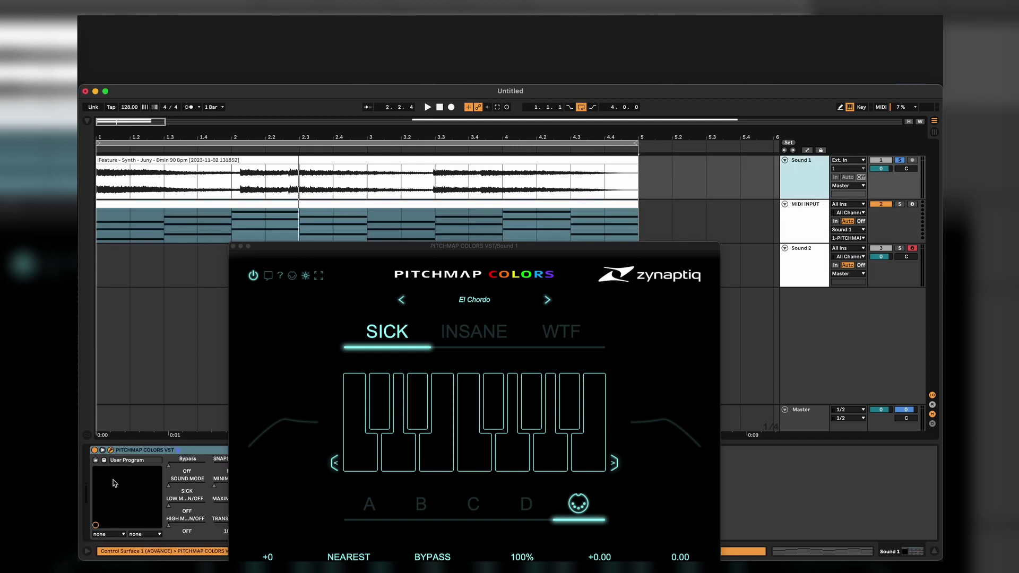
left_click(421, 202)
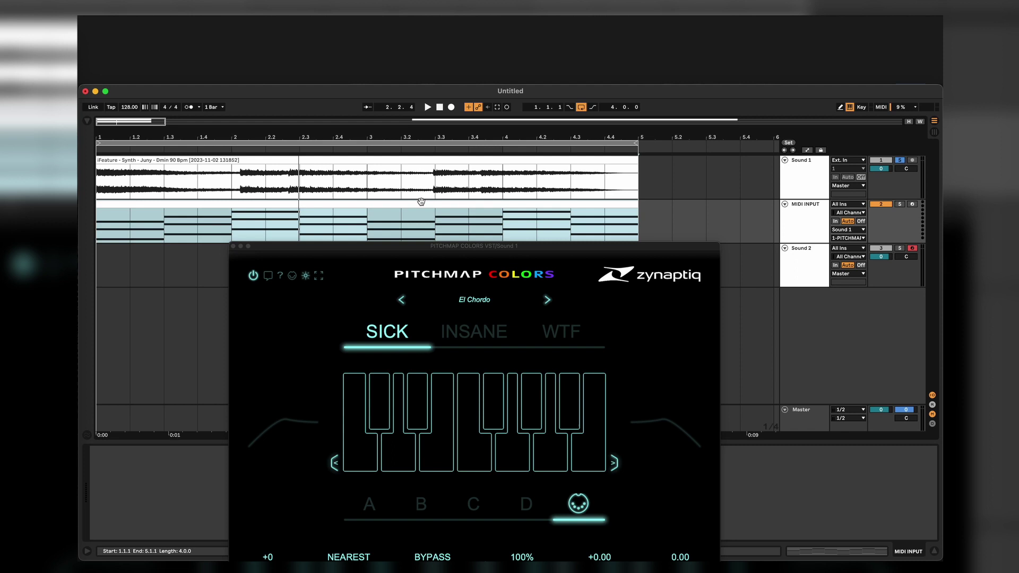
Play the synth clip with the MIDI chords controlling its notes, and play it again from position 2.3.1.
key("space")
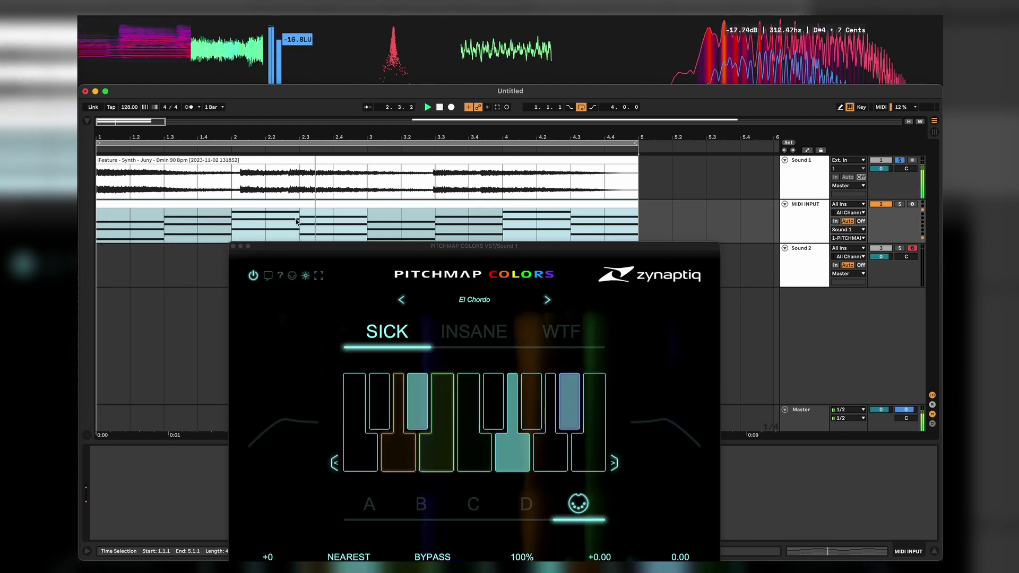
key("space")
left_click(326, 224)
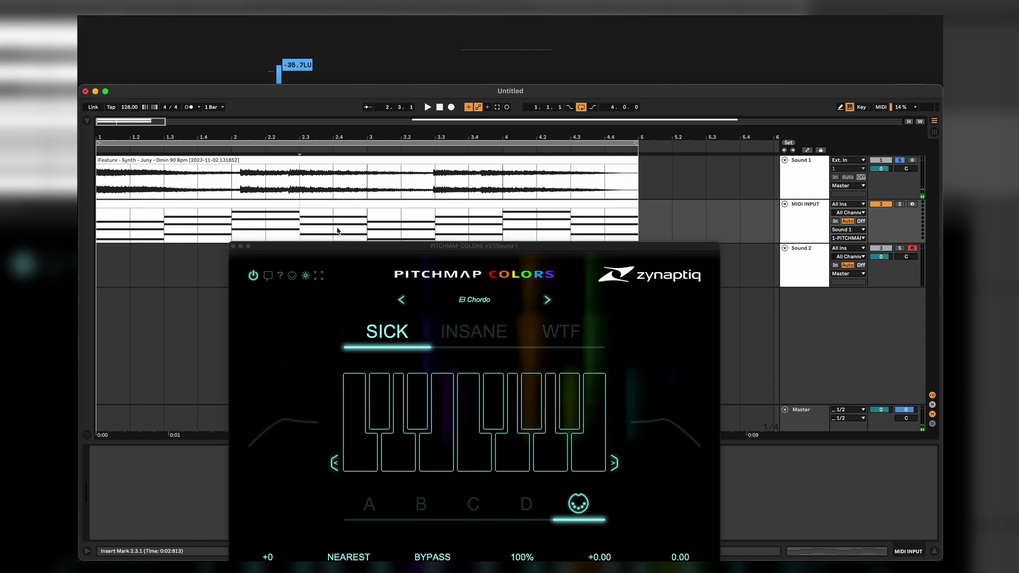
key("space")
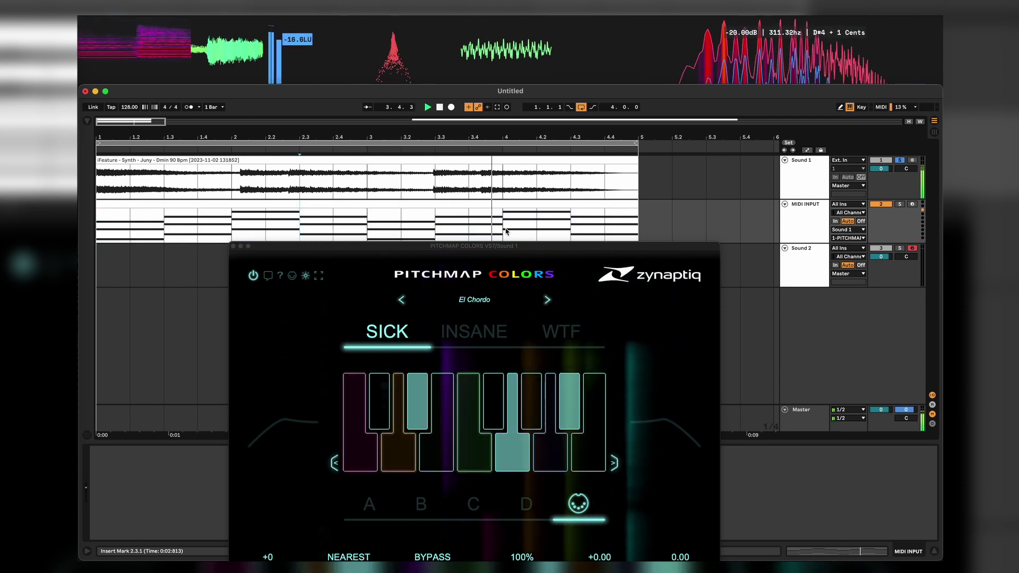
key("space")
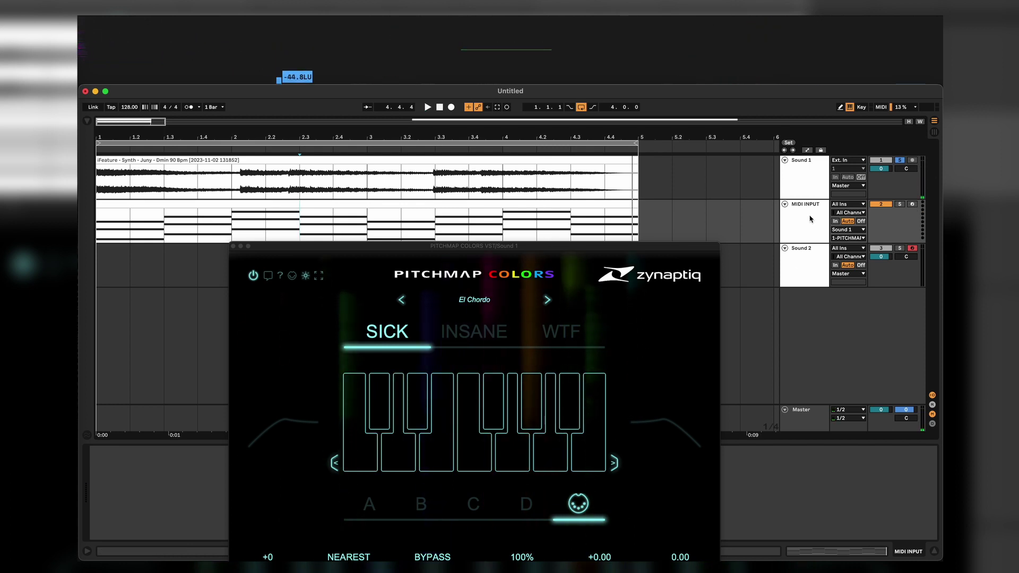
Return the note selection to snapshot A and move the plugin window aside to uncover the device chain.
left_click_drag(585, 245, 603, 215)
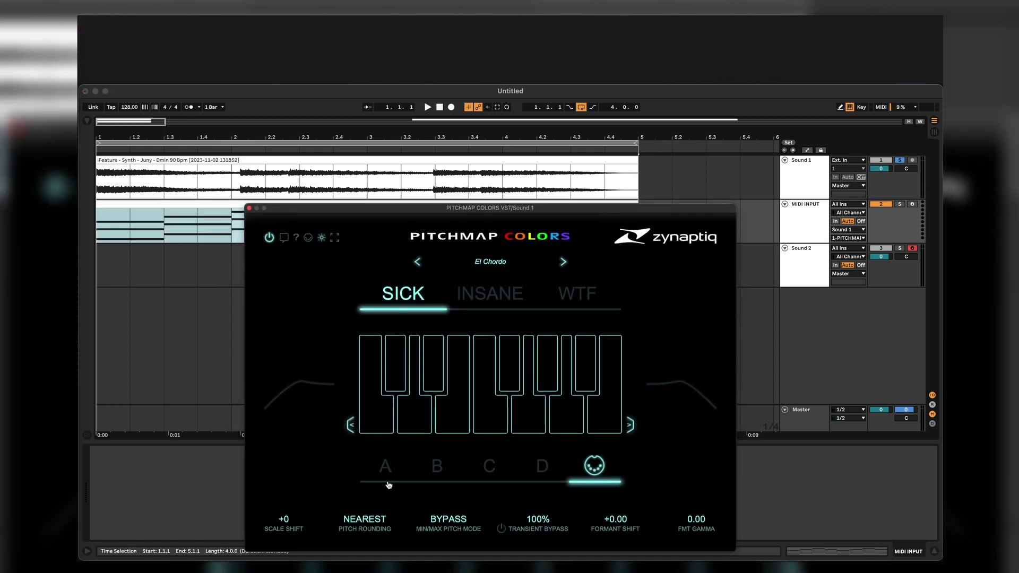
left_click(393, 467)
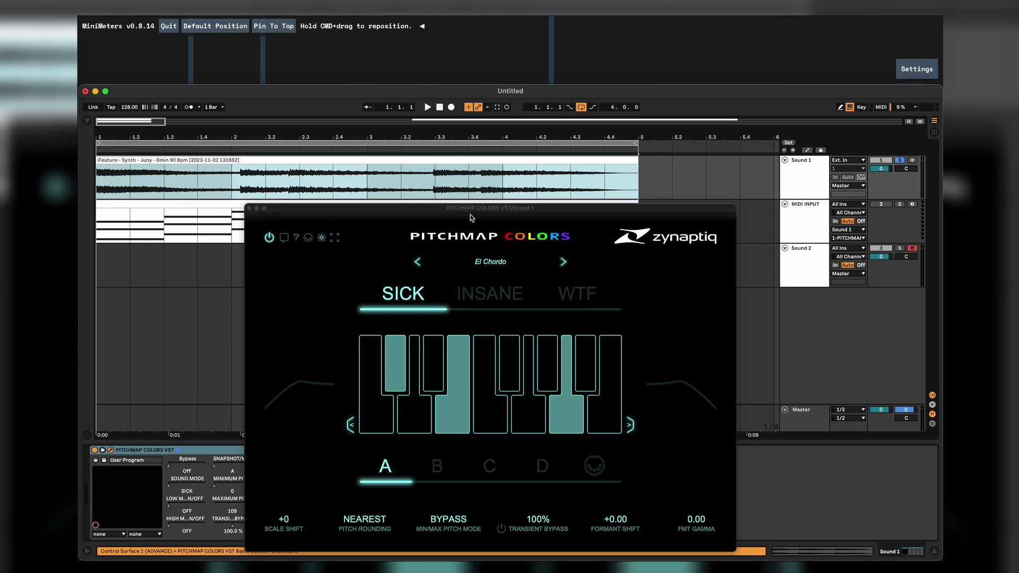
left_click_drag(470, 217, 445, 204)
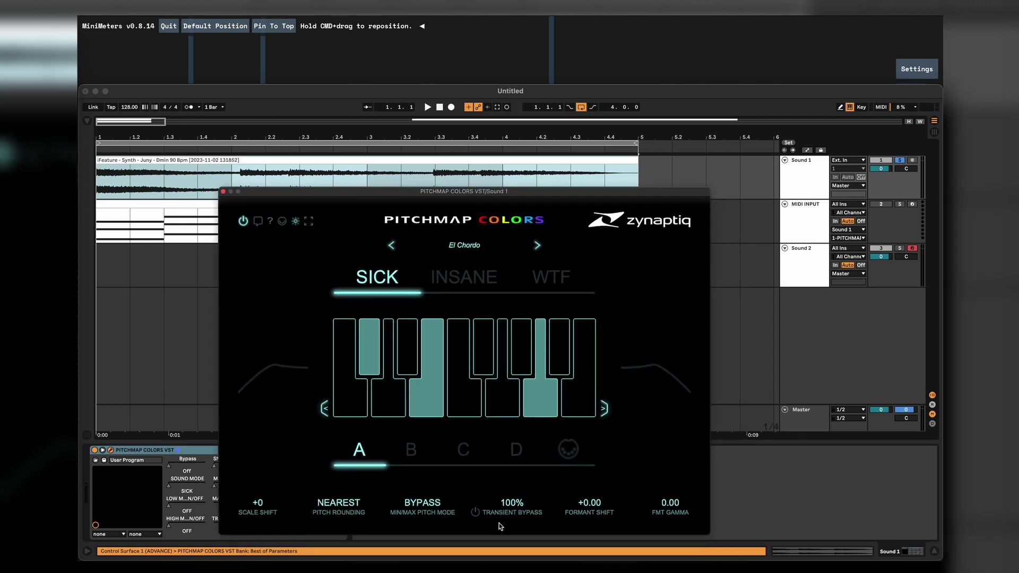
left_click_drag(583, 212, 825, 191)
Play the clip with Transient Bypass set to 200% but inactive, then activate it and play the clip again.
key("space")
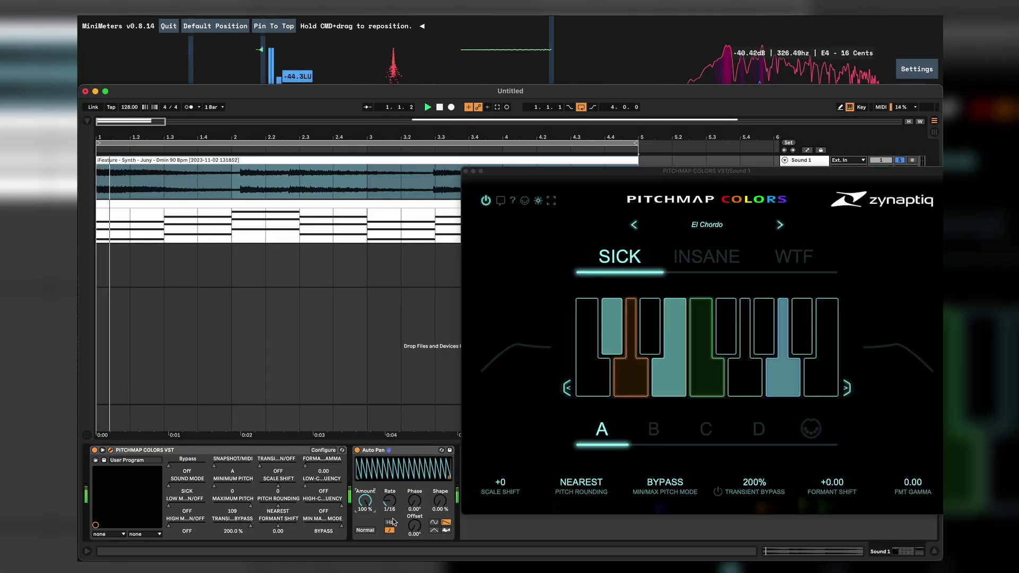
key("space")
left_click(717, 492)
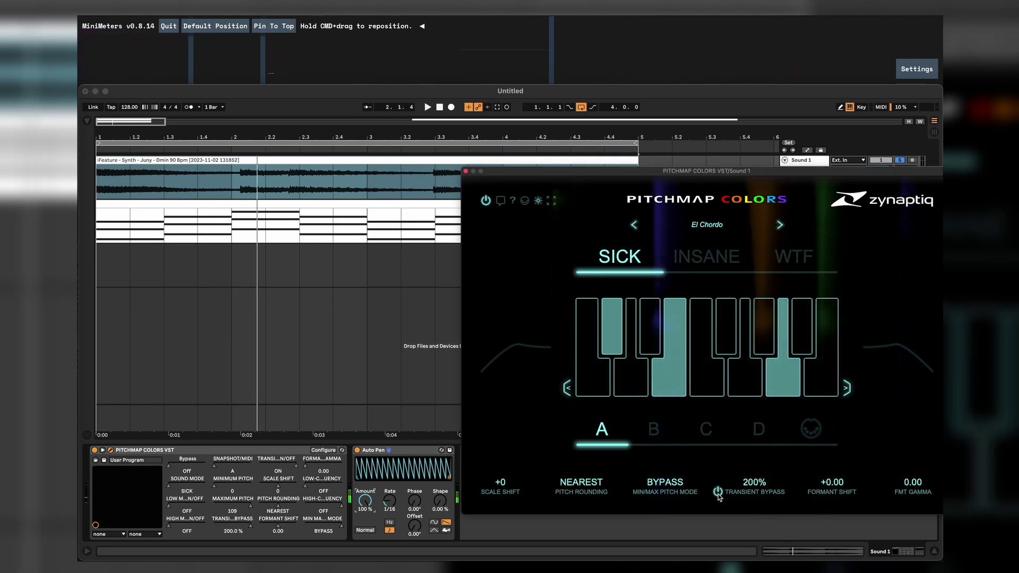
key("space")
left_click_drag(691, 172, 557, 135)
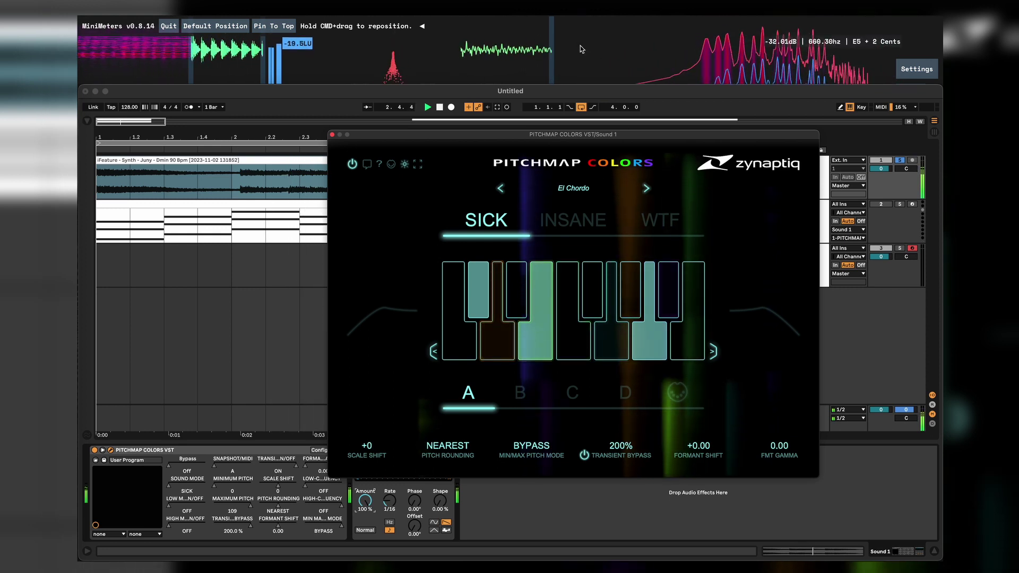
left_click_drag(570, 137, 608, 101)
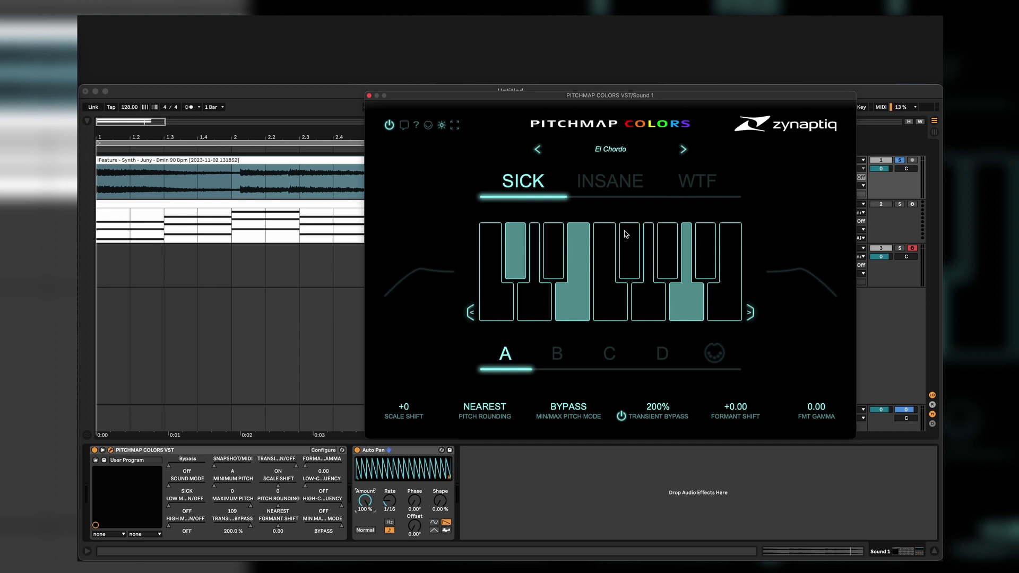
Lower Transient Bypass to 0% during playback to compare the sound, and raise it back to 200%.
key("space")
left_click_drag(658, 481, 660, 561)
left_click_drag(666, 401, 666, 560)
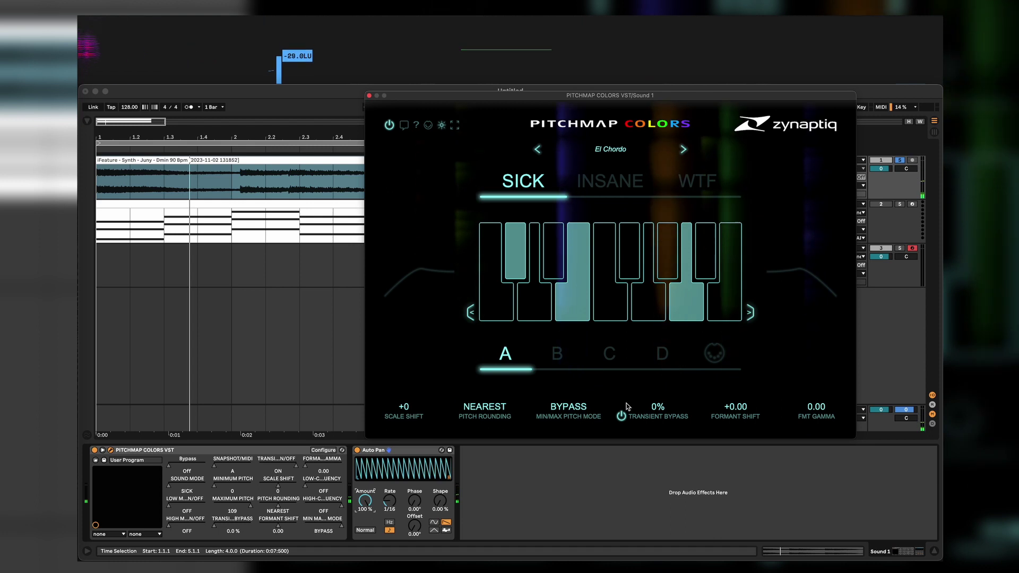
left_click_drag(658, 406, 669, 372)
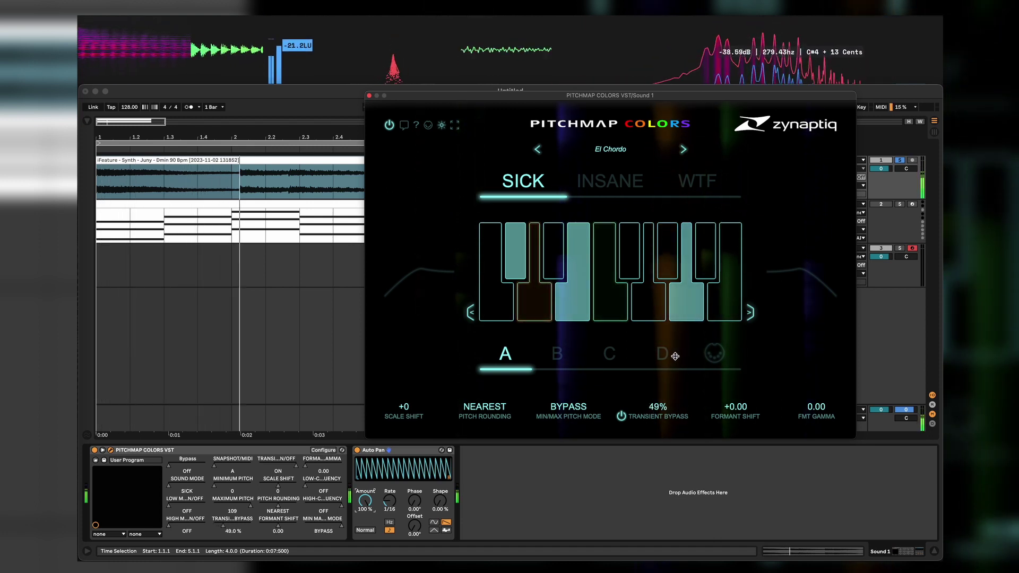
Set the sound mode to INSANE, compare playback with Transient Bypass on, then turn it off and reset it to 100%.
left_click(611, 181)
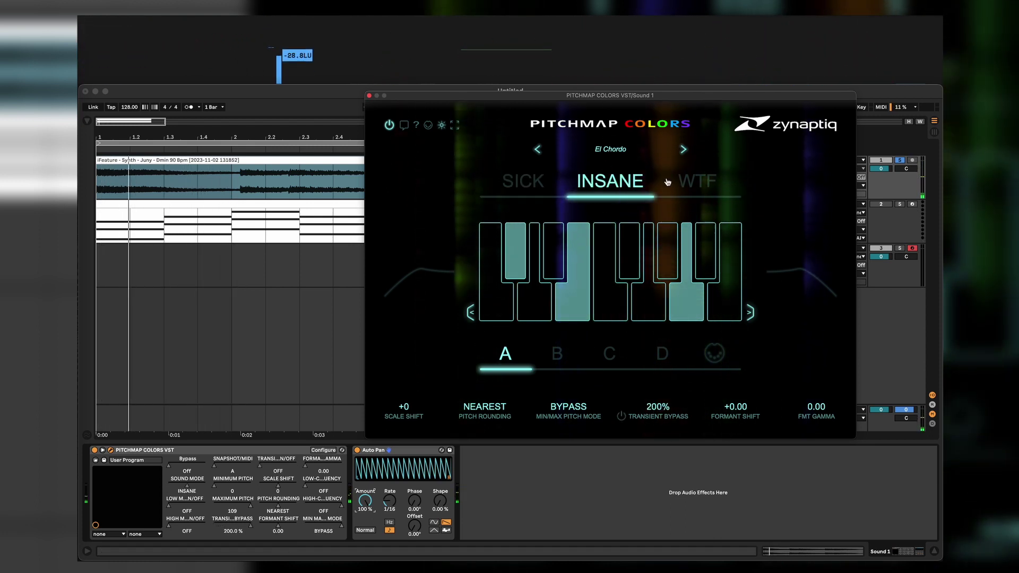
left_click(621, 417)
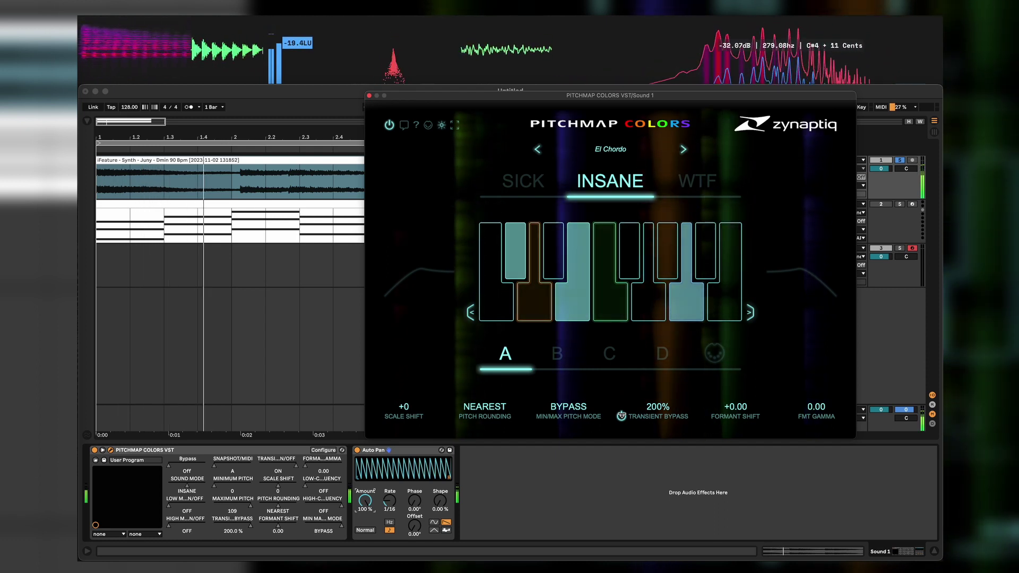
left_click(621, 416)
mouse_move(657, 406)
left_mouse_down()
mouse_move(652, 422)
mouse_move(657, 406)
left_mouse_up()
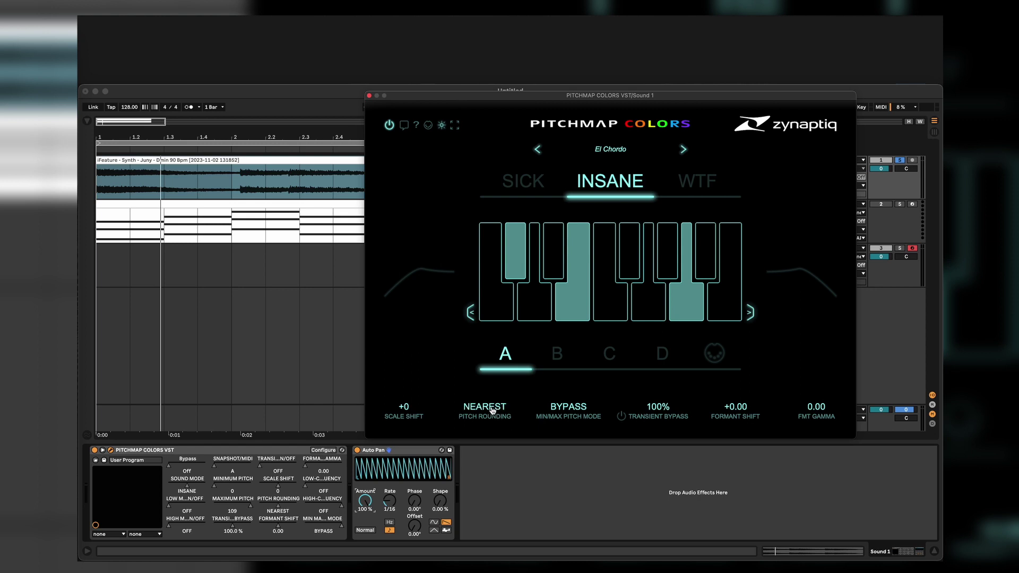
Play the synth clip while changing Pitch Rounding to DOWN, and set it back to NEAREST.
left_click(192, 157)
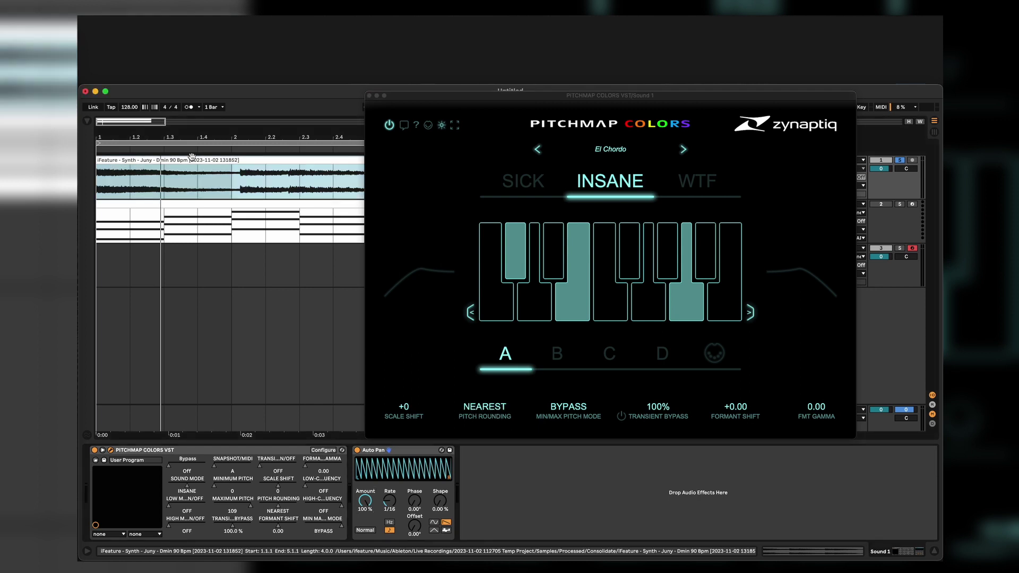
key("space")
left_click(487, 421)
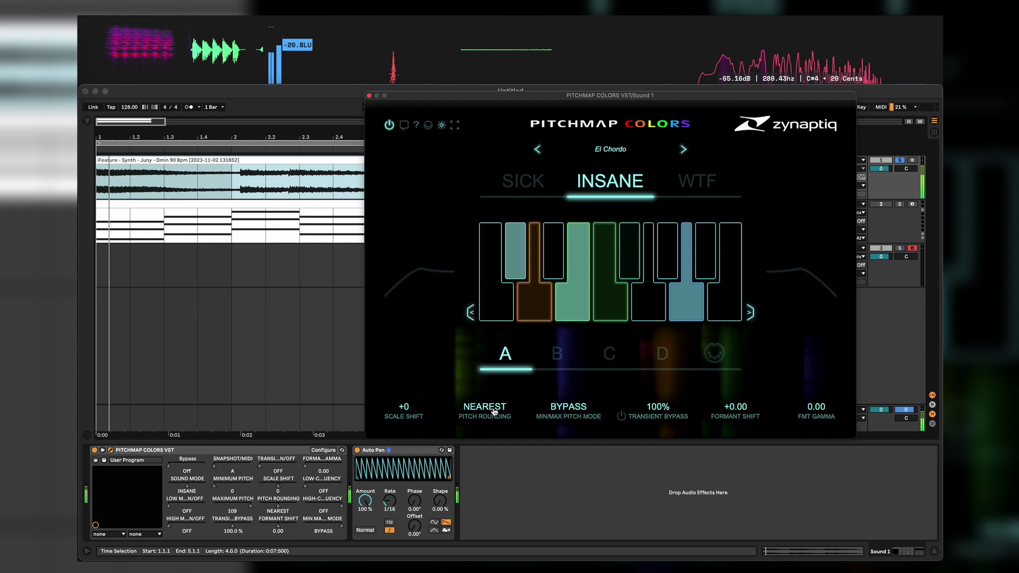
left_click(492, 407)
left_click(492, 409)
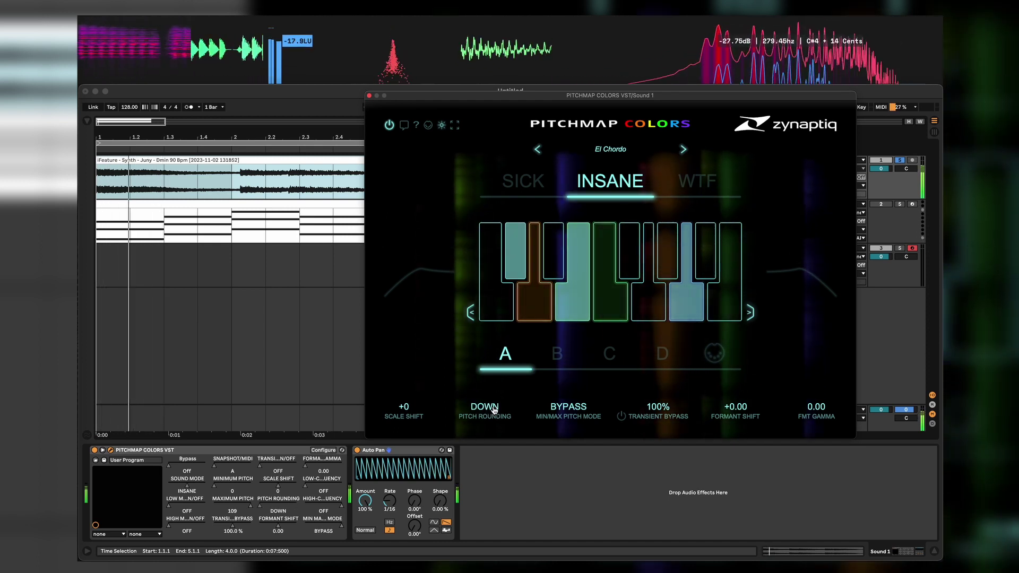
left_click(495, 411)
key("space")
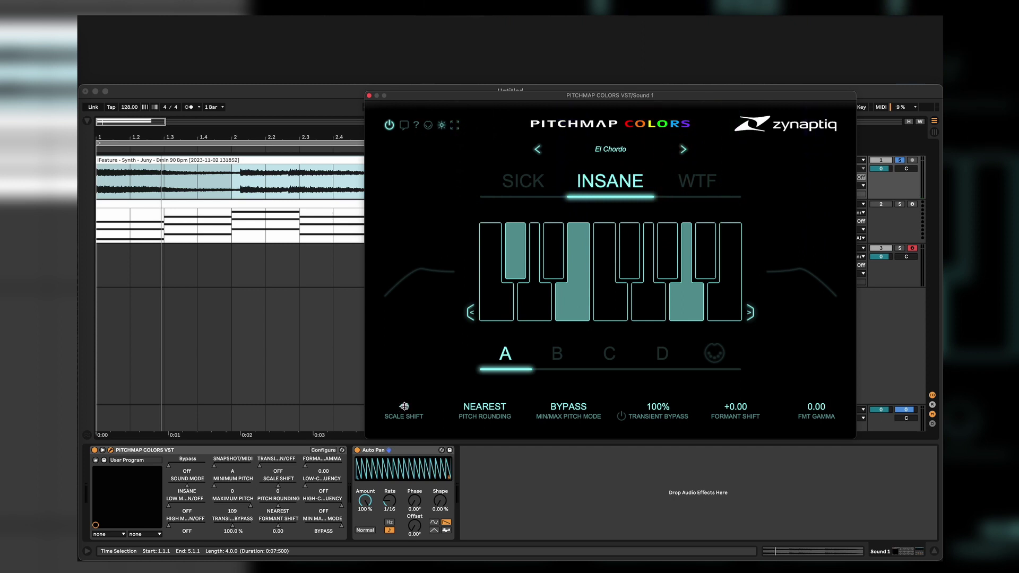
Adjust Scale Shift during playback to hear its effect on the clip, and reset it to +0.
key("space")
left_click_drag(404, 406, 398, 433)
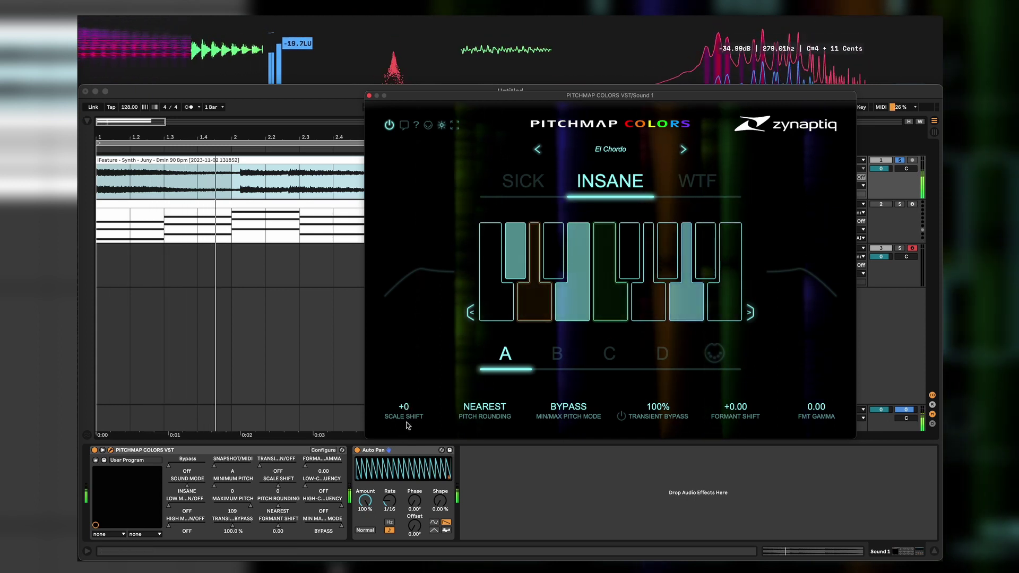
key("space")
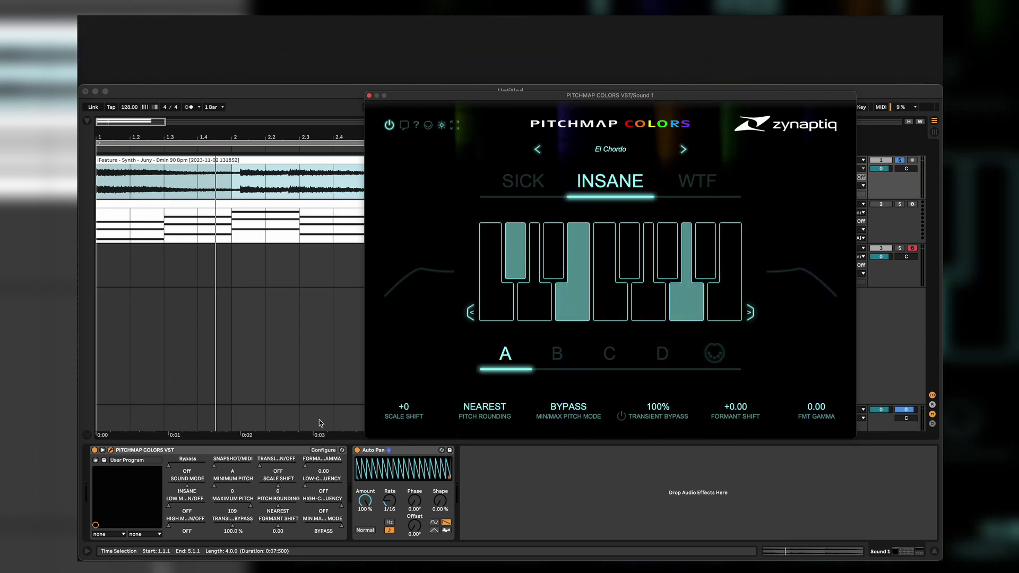
Play the clip, transpose the selected notes up to D#, F# and B, and return them to C#, E and A.
key("space")
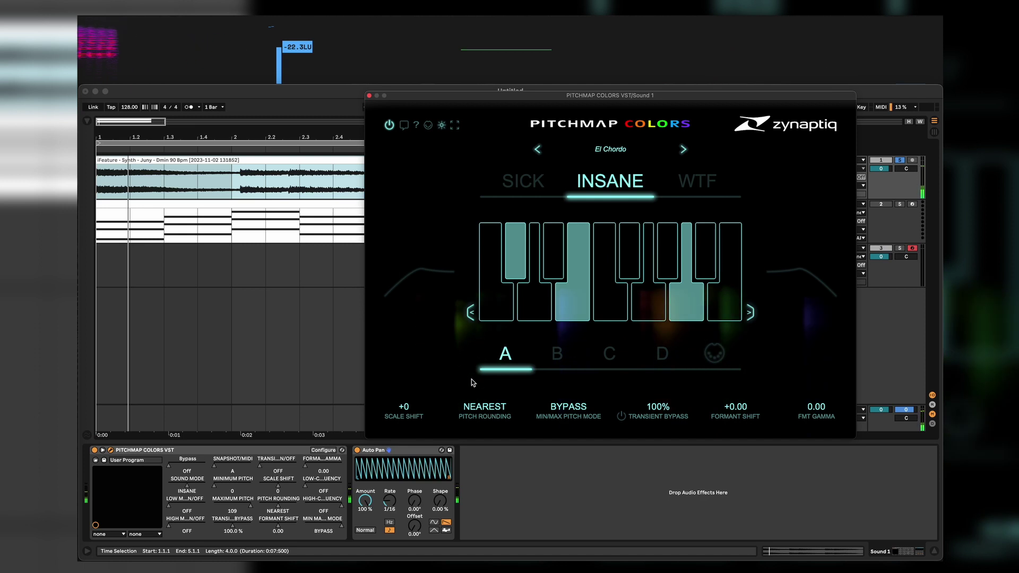
key("space")
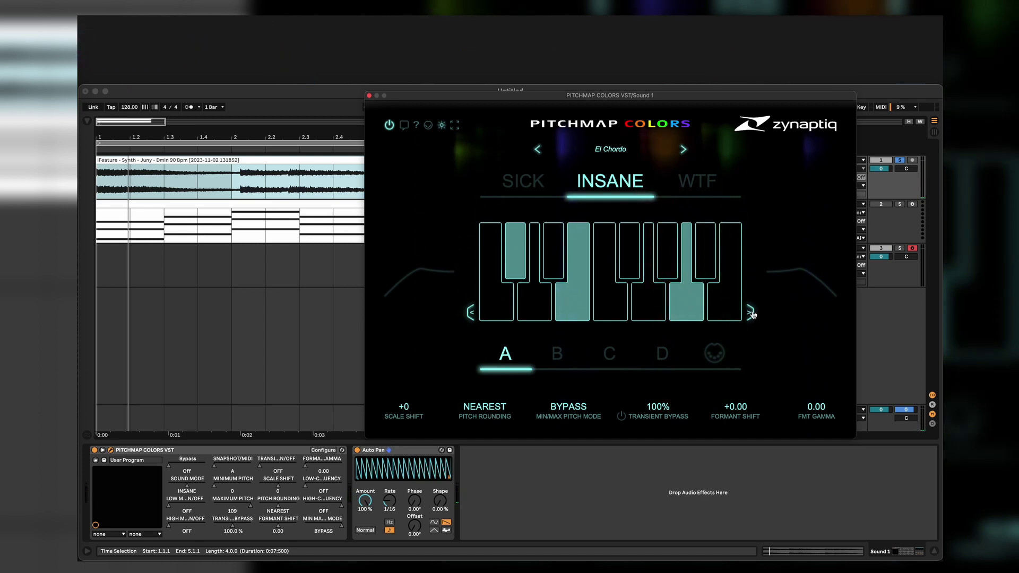
key("space")
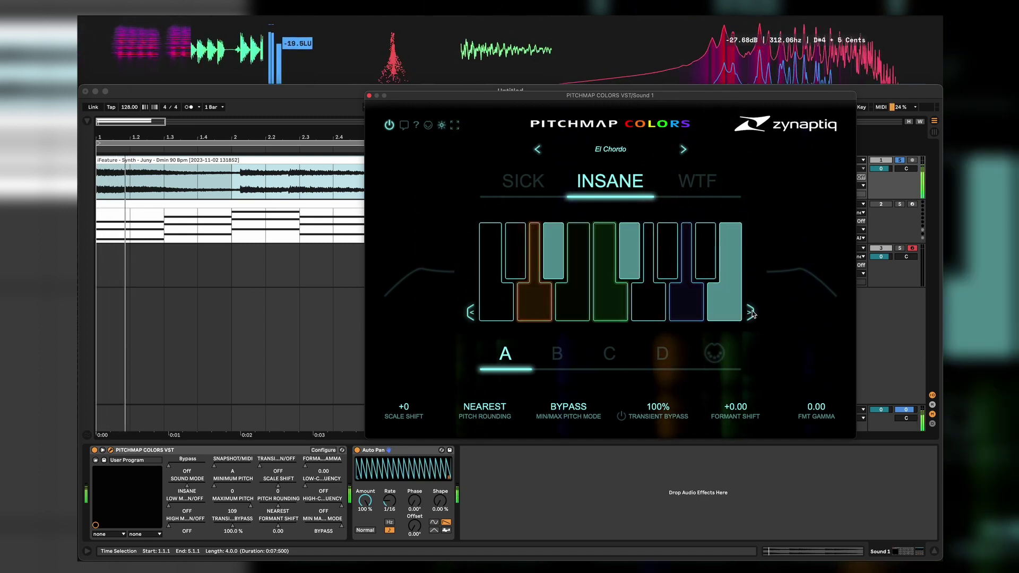
key("space")
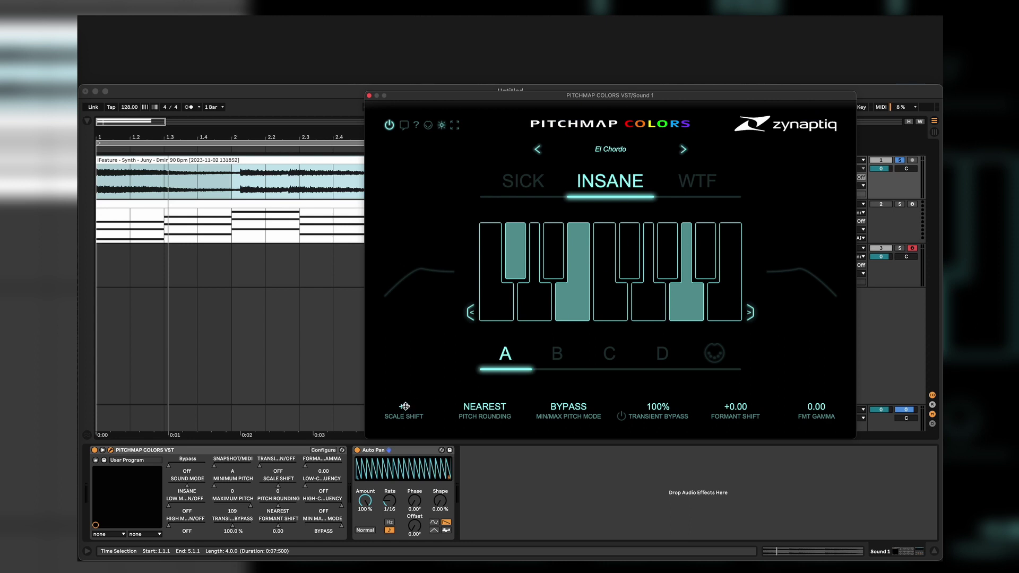
Raise Scale Shift to +7 while the clip plays, and stop playback.
key("space")
mouse_move(409, 398)
left_mouse_down()
mouse_move(416, 357)
mouse_move(416, 396)
left_mouse_up()
key("space")
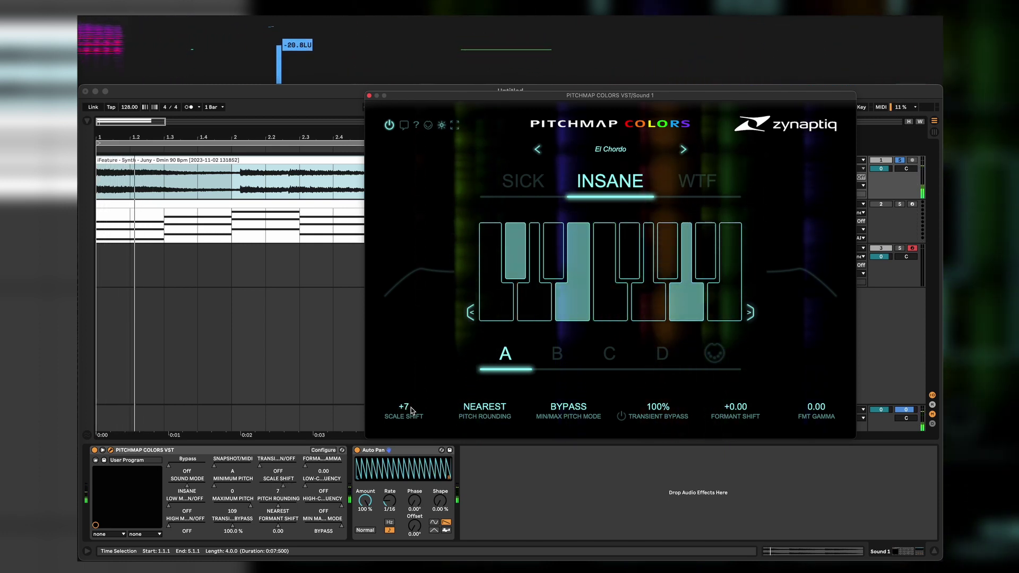
Shift the highlighted keyboard notes up a semitone, reset Scale Shift to +0, and audition the clip.
left_click(749, 316)
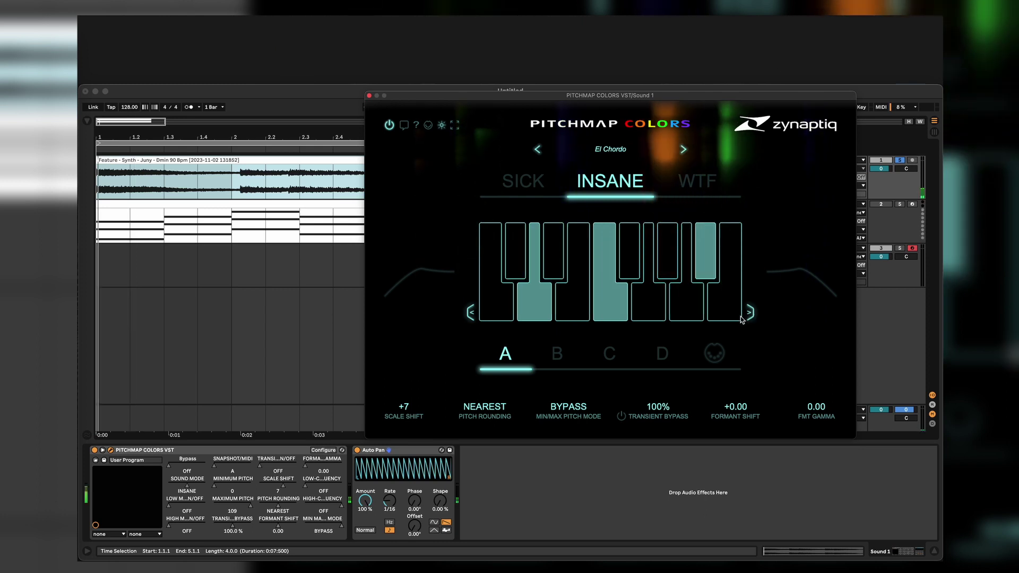
key("space")
mouse_move(404, 401)
left_mouse_down()
mouse_move(400, 421)
mouse_move(419, 402)
left_mouse_up()
double_click(420, 402)
key("space")
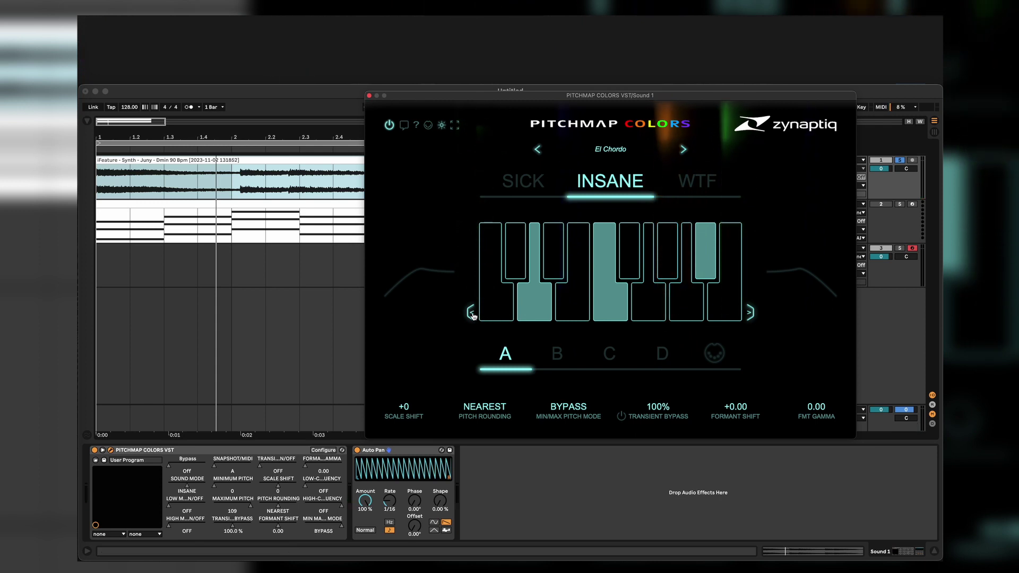
key("space")
key("space")
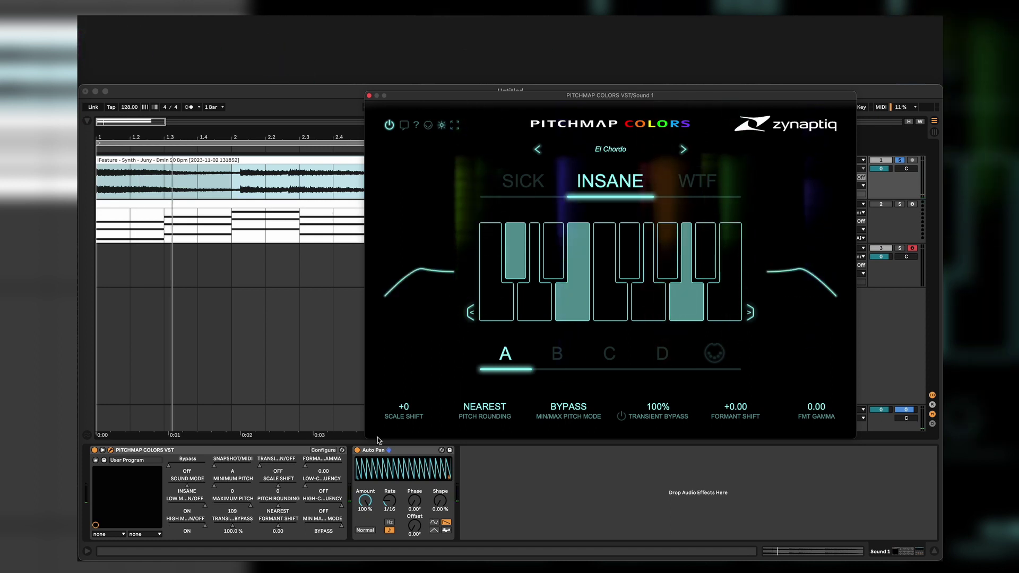
Play the clip with the low and high mute filters on, and raise Low Cut to 1000 Hz.
key("space")
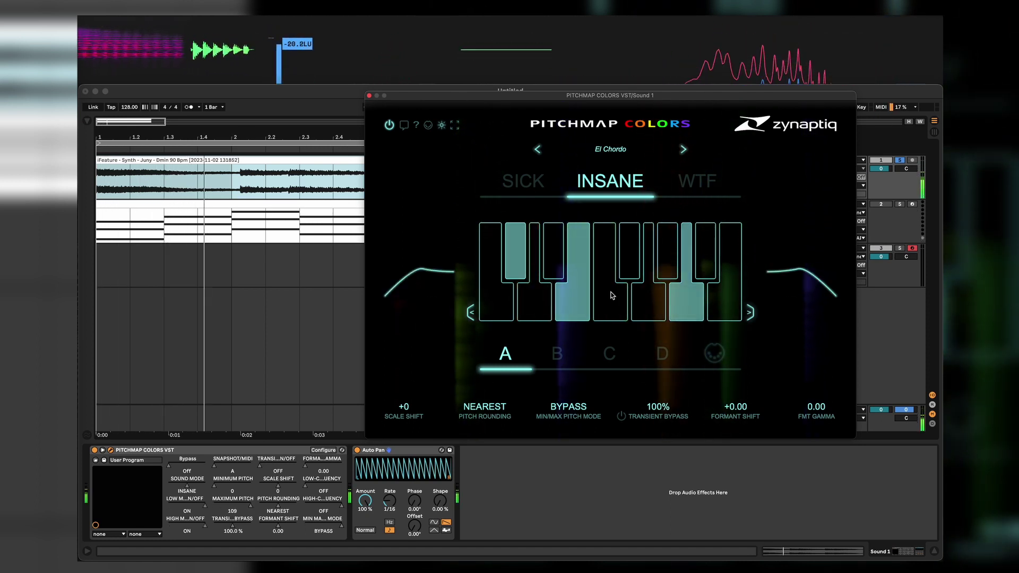
key("space")
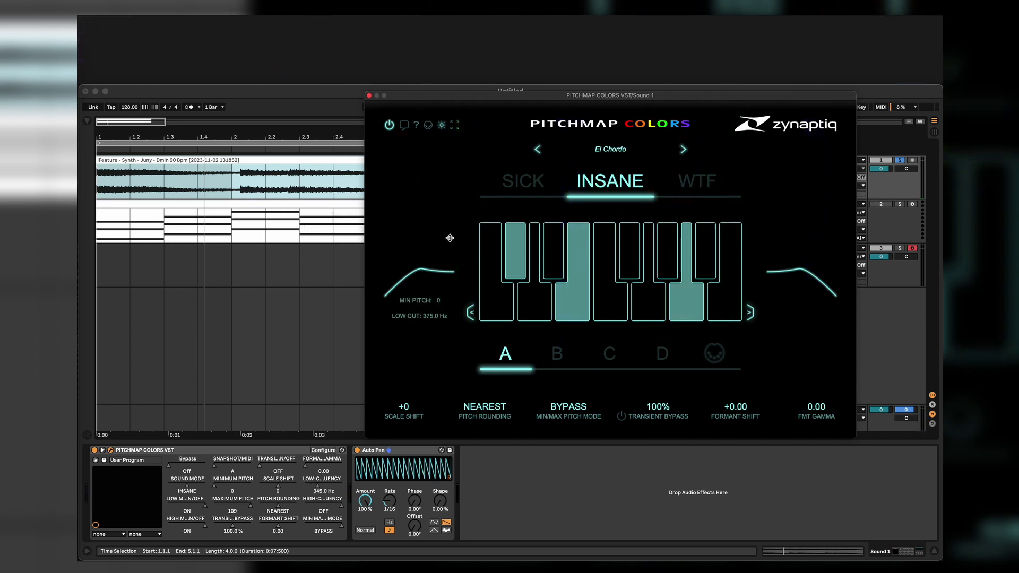
key("space")
left_click_drag(450, 238, 487, 56)
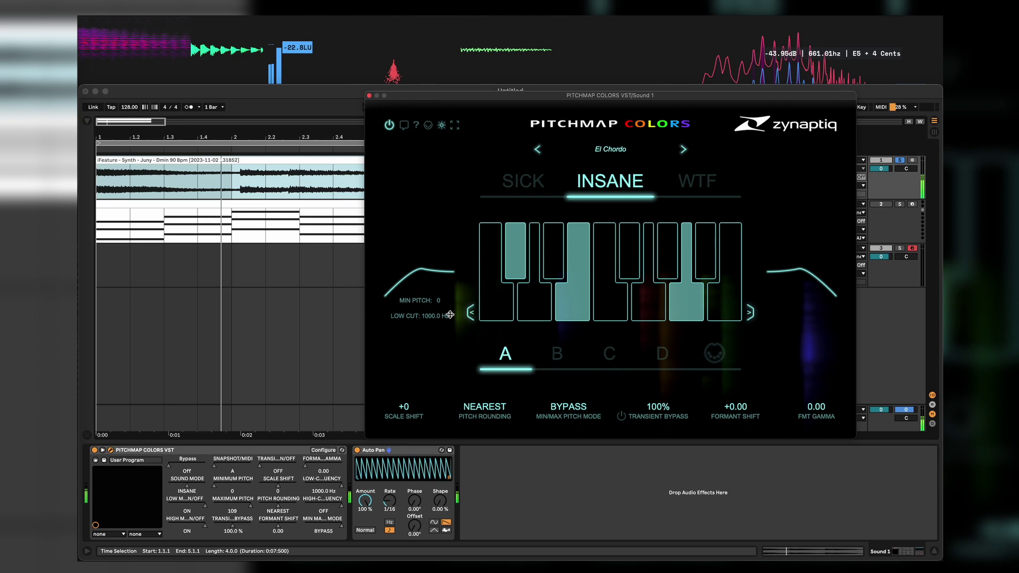
Try High Cut at 1050 Hz while the clip plays, and reset it to OFF.
key("space")
mouse_move(819, 319)
left_mouse_down()
mouse_move(790, 436)
mouse_move(825, 313)
left_mouse_up()
key("space")
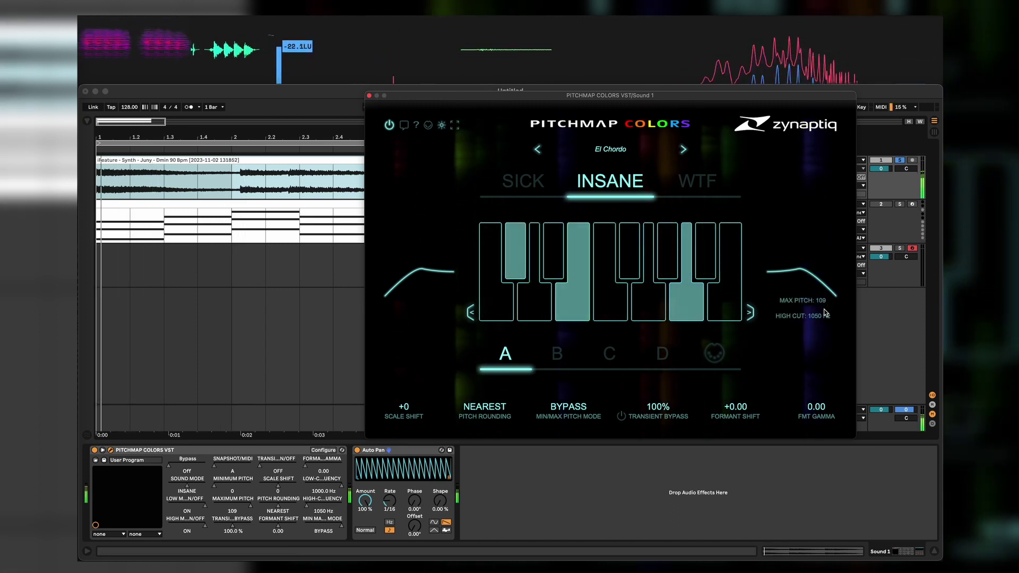
key("space")
double_click(824, 312)
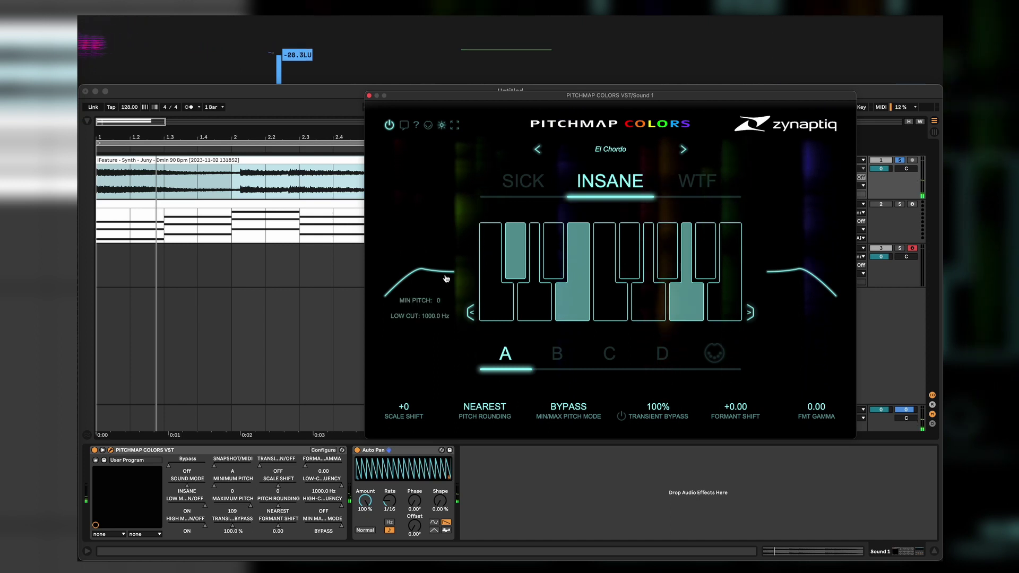
Show the plugin's MIDI and automation controls, and view the control settings for LOW MUTE ON/OFF.
left_click(428, 126)
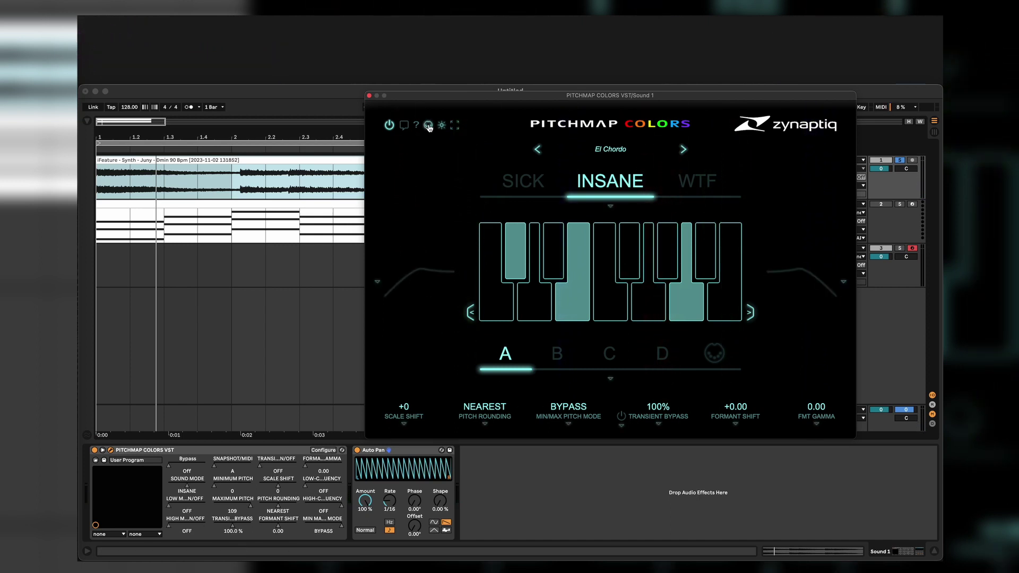
left_click(377, 285)
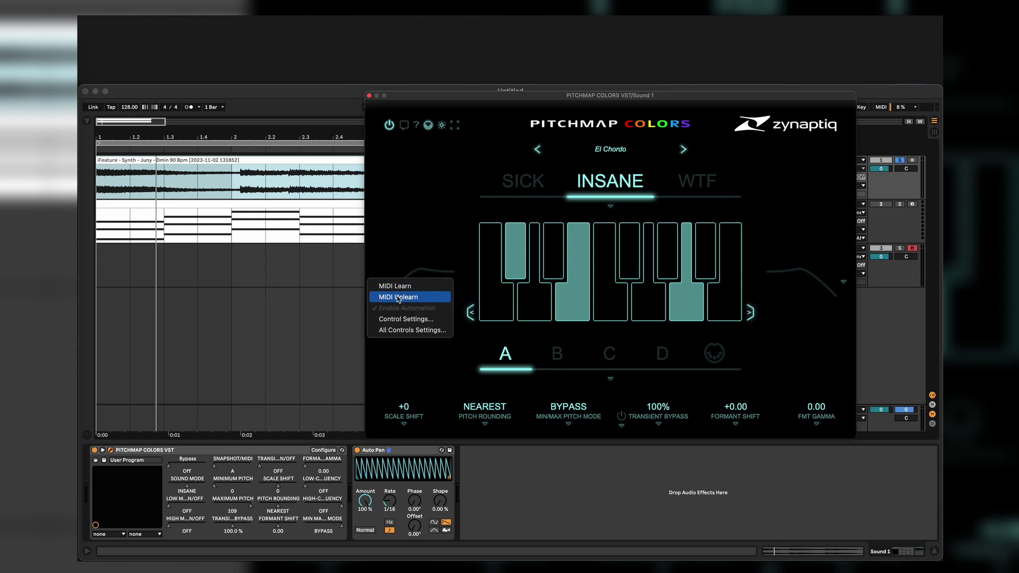
left_click(417, 319)
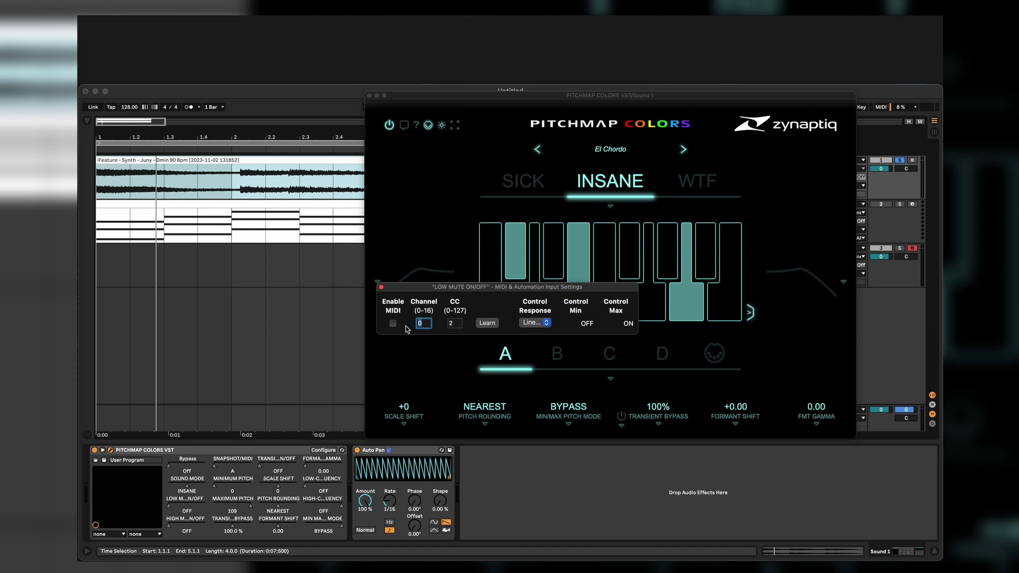
left_click(381, 287)
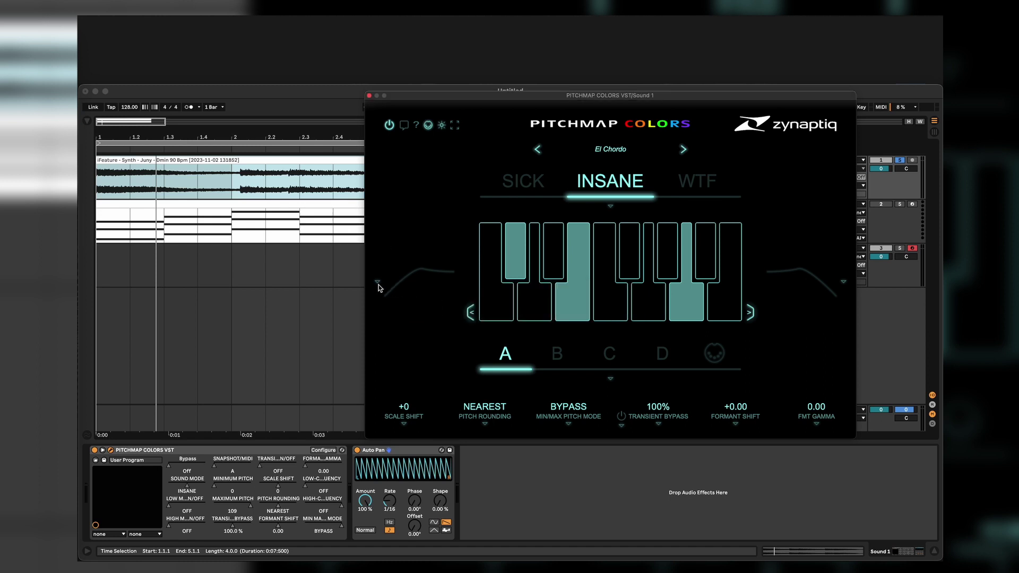
left_click(378, 285)
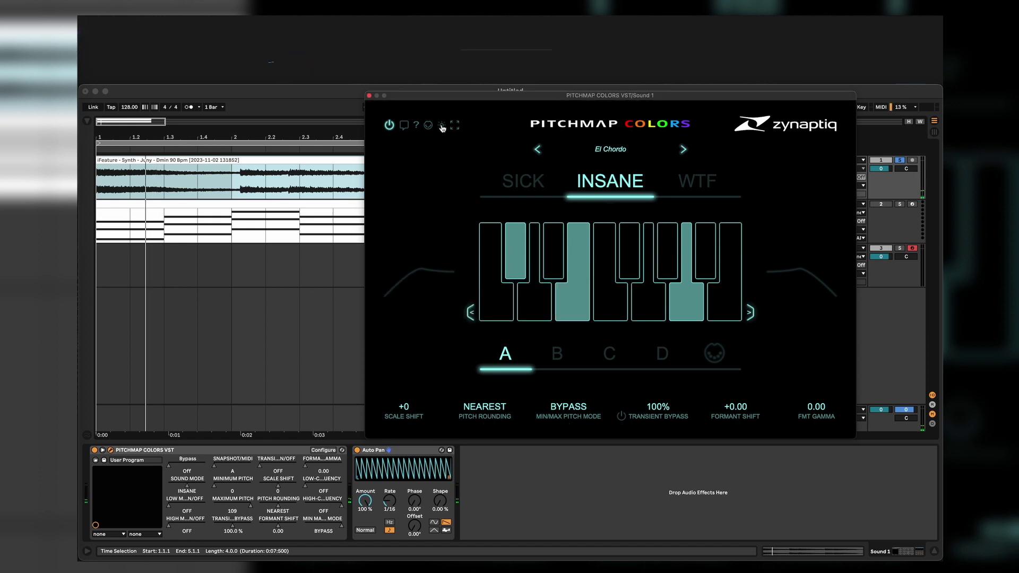
Turn the plugin's color animation back on, and try a smaller GUI zoom.
left_click(442, 127)
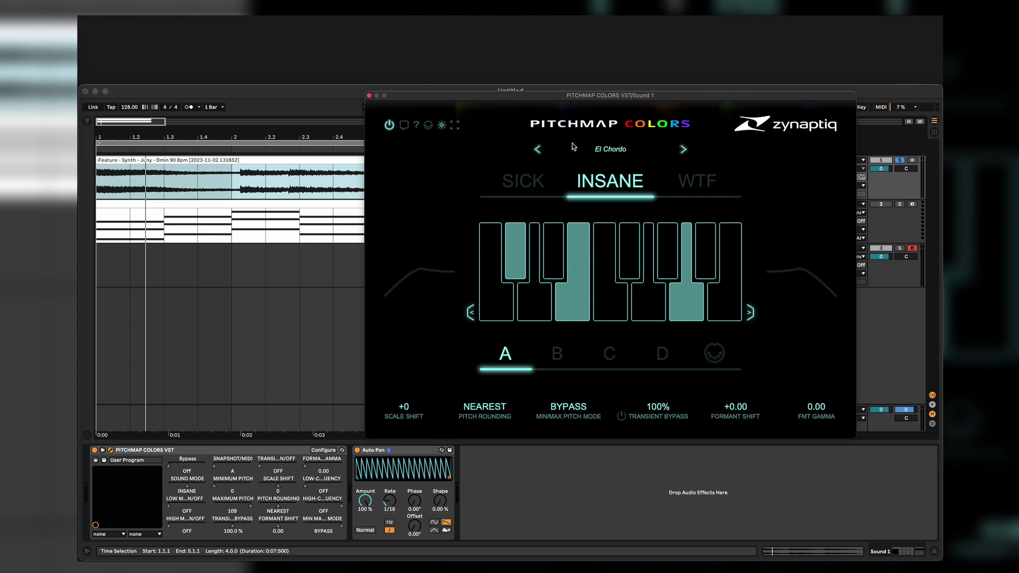
left_click(442, 126)
mouse_move(480, 133)
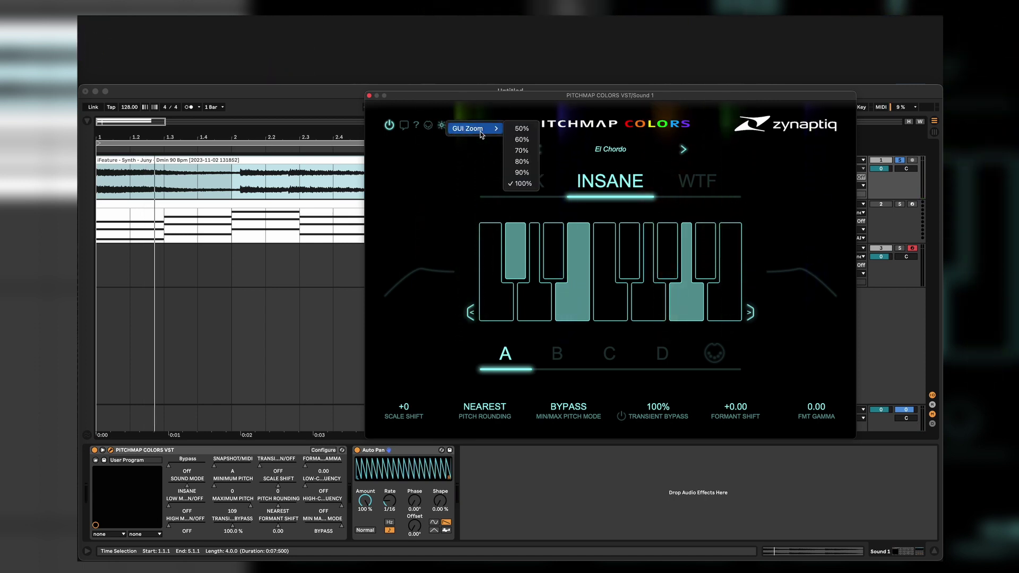
left_click(521, 150)
left_click(428, 118)
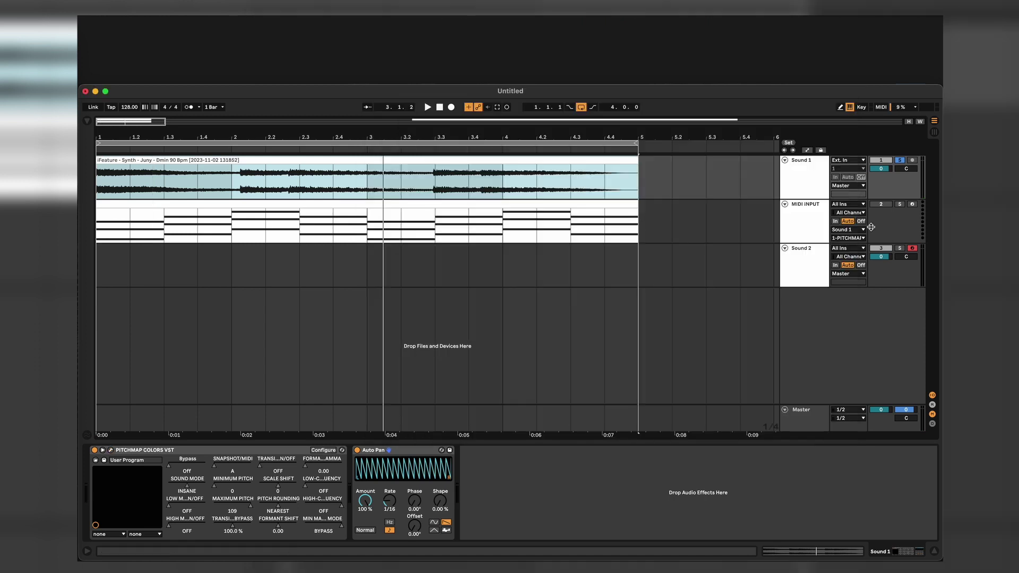
left_click(820, 188)
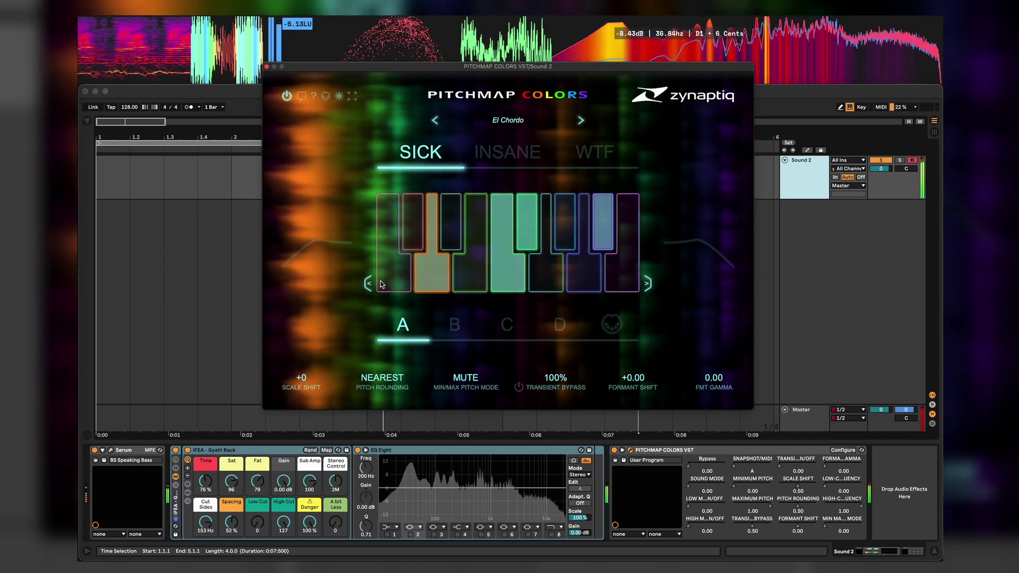
Try the INSANE sound mode on the Sound 2 bass, and compare the sound with PITCHMAP COLORS switched off and on.
left_click(519, 160)
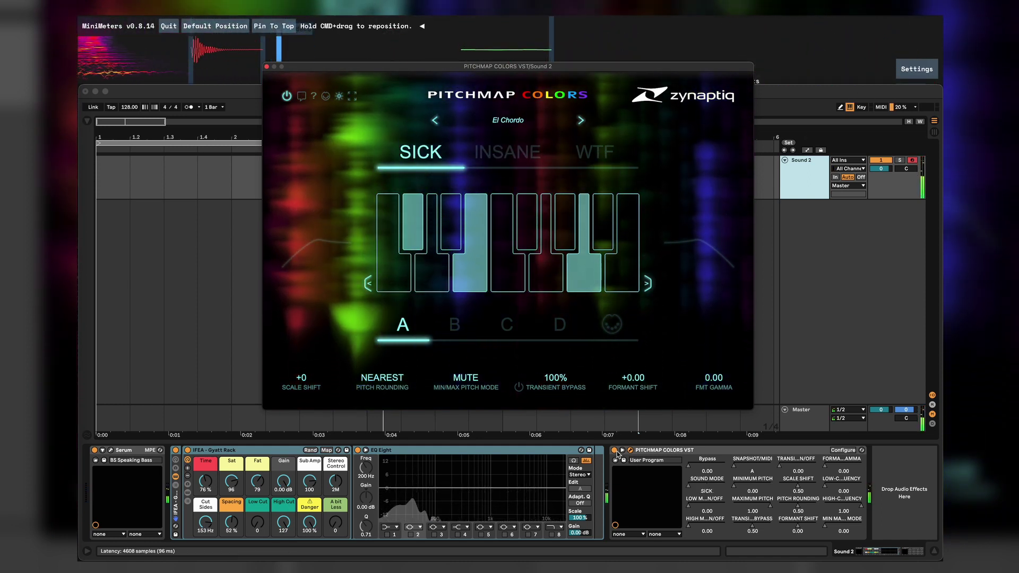
left_click(615, 450)
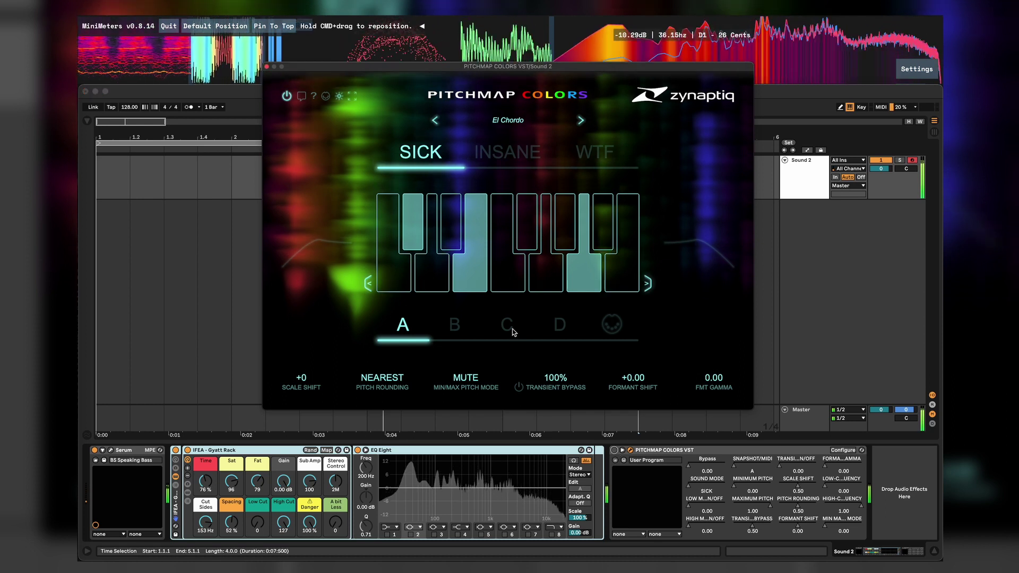
left_click(624, 456)
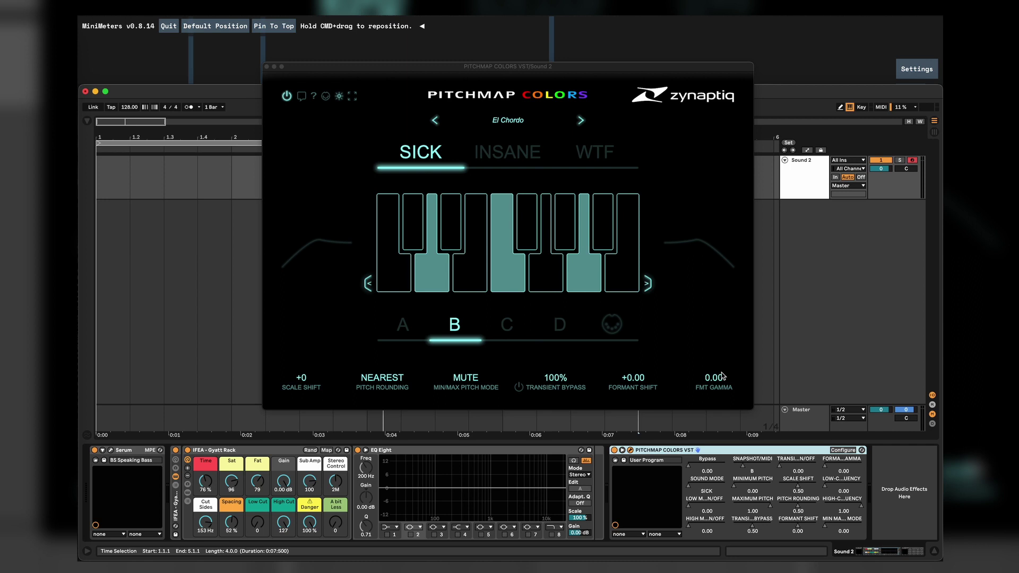
Try adjusting FMT Gamma, and reposition the PITCHMAP COLORS window over the arrangement.
left_click_drag(715, 380, 715, 313)
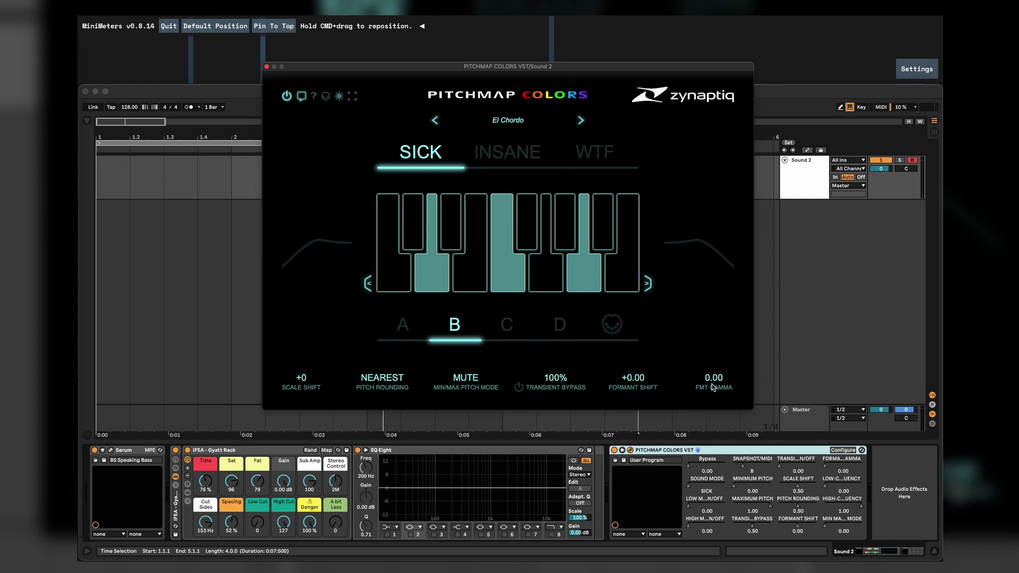
left_click_drag(511, 66, 475, 63)
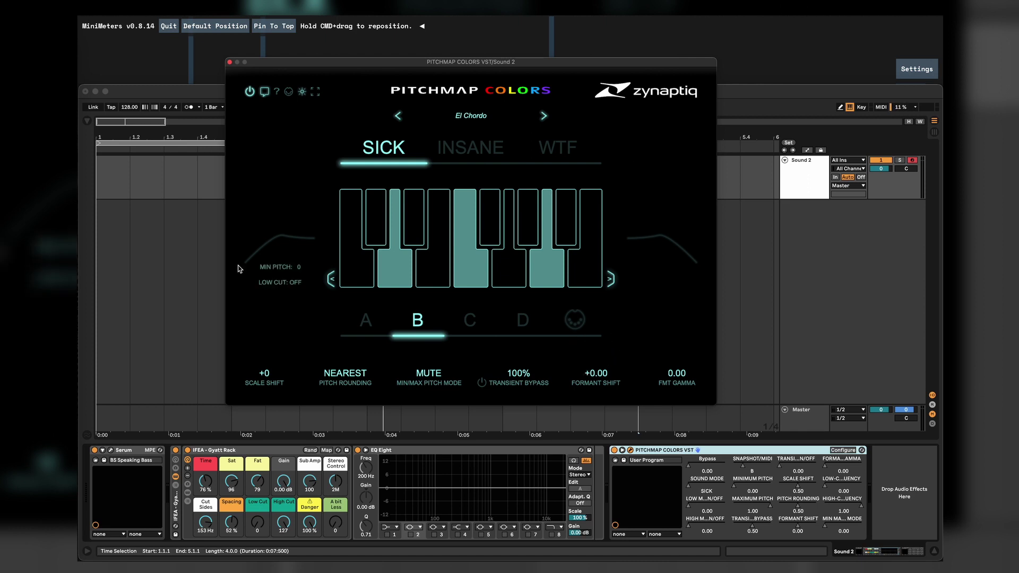
left_click_drag(325, 65, 337, 97)
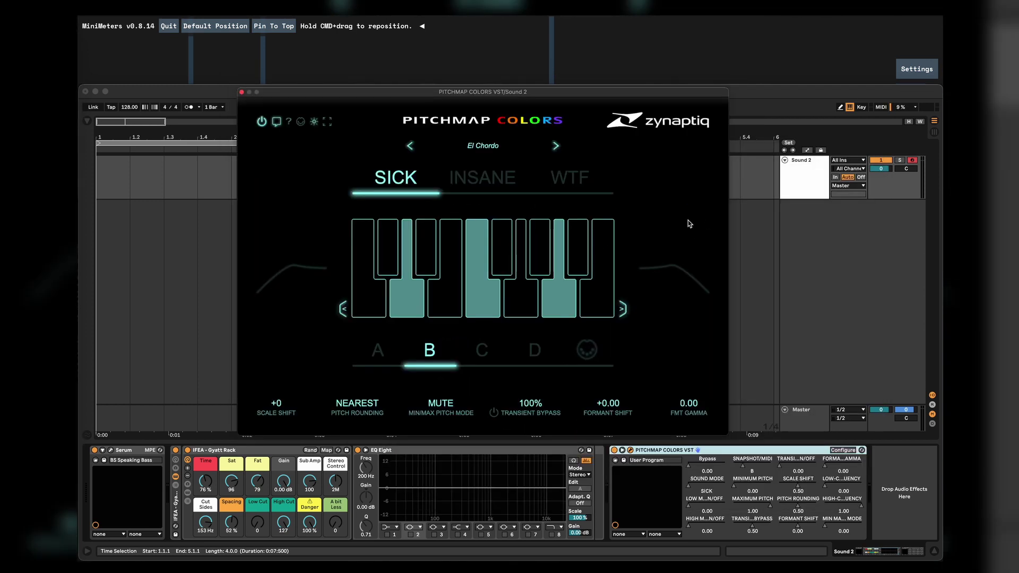